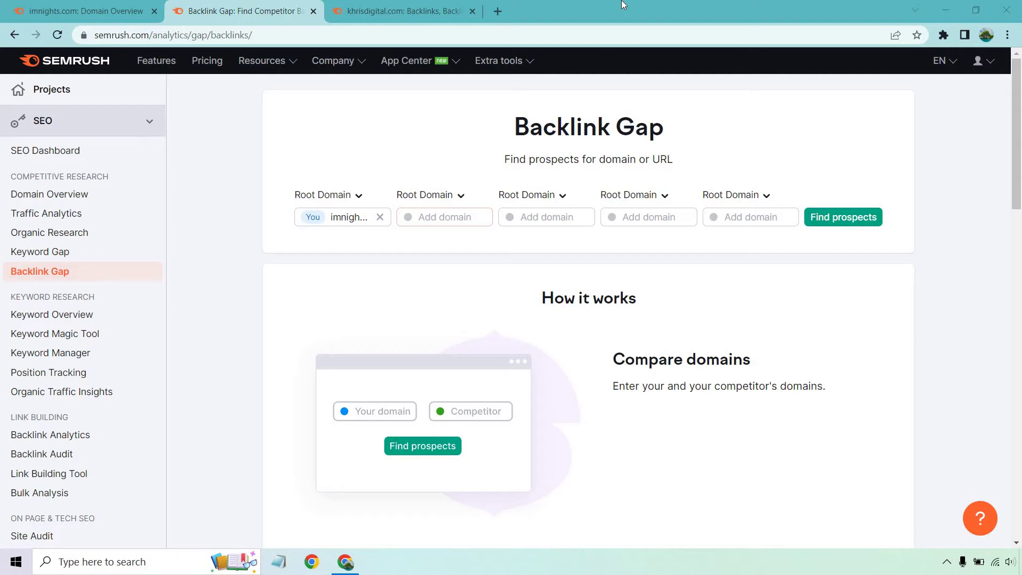
Copy khrisdigital.com from imnights.com's Main Organic Competitors in Domain Overview for use in Backlink Gap.
scroll(945, 282, "down", 1)
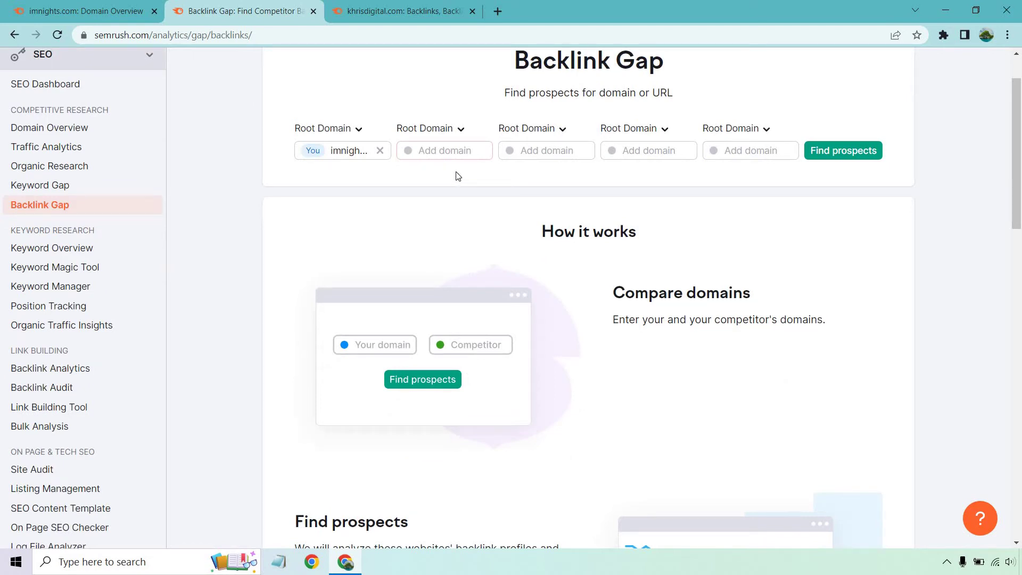
scroll(970, 182, "down", 4)
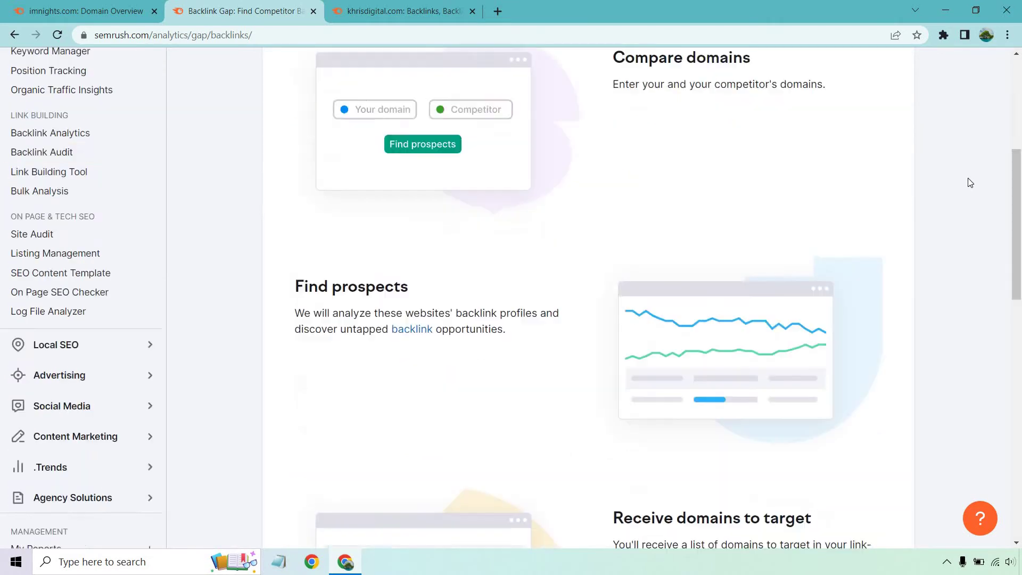
scroll(970, 182, "down", 2)
scroll(944, 167, "down", 2)
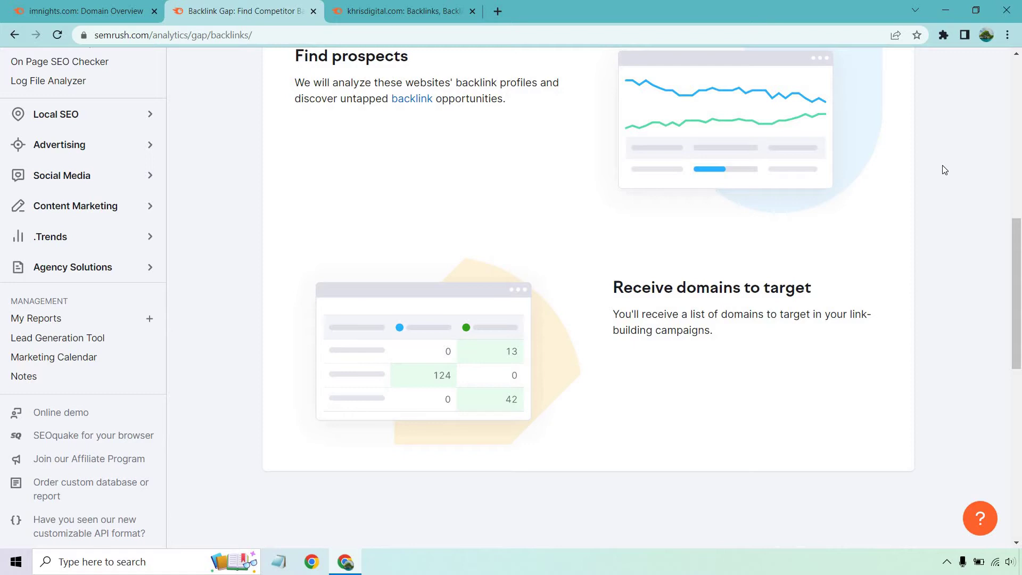
scroll(945, 169, "up", 10)
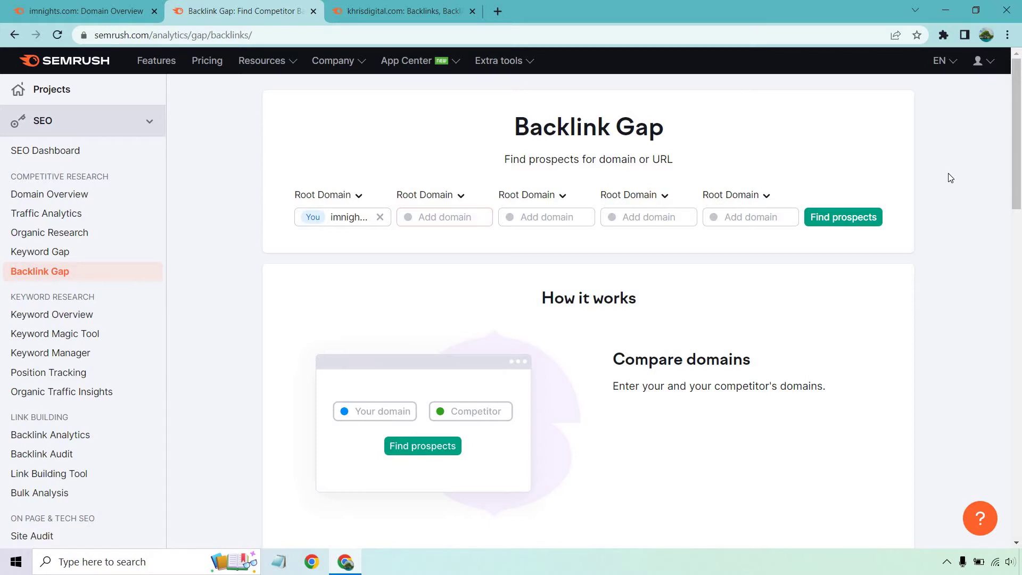
left_click(122, 19)
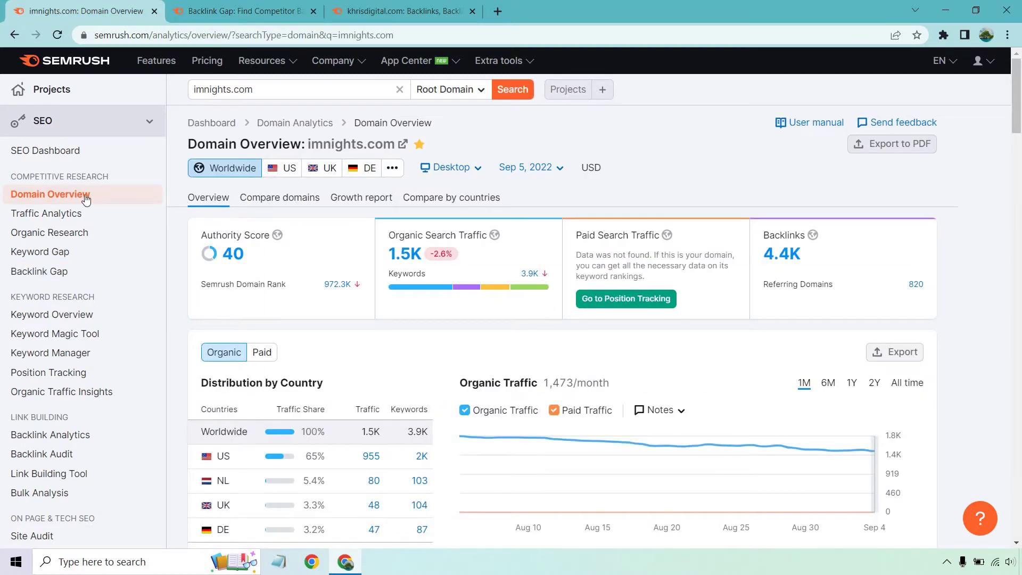
scroll(995, 173, "down", 9)
scroll(995, 172, "down", 11)
scroll(148, 264, "up", 1)
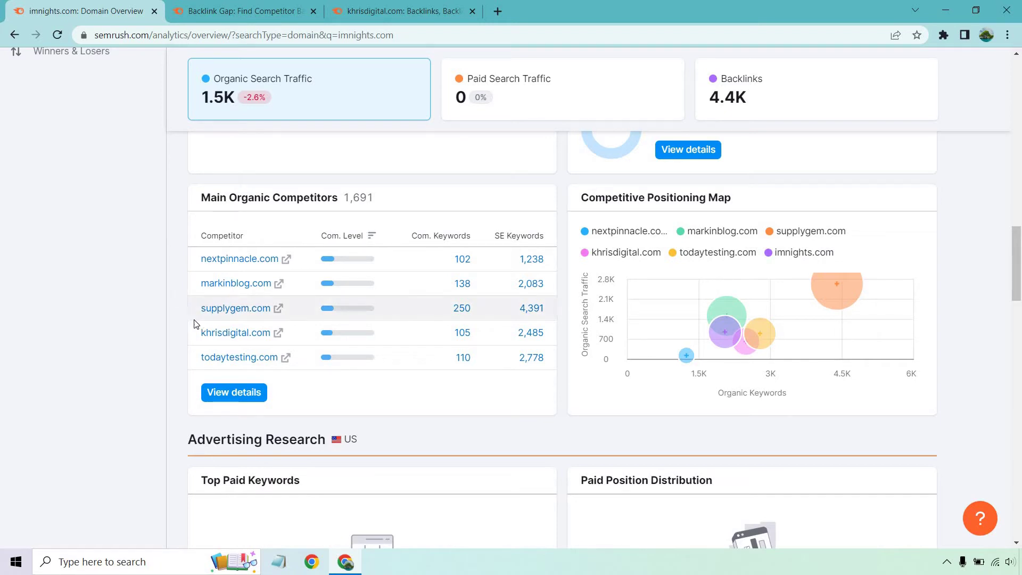
left_click_drag(201, 333, 271, 333)
key("ctrl+c")
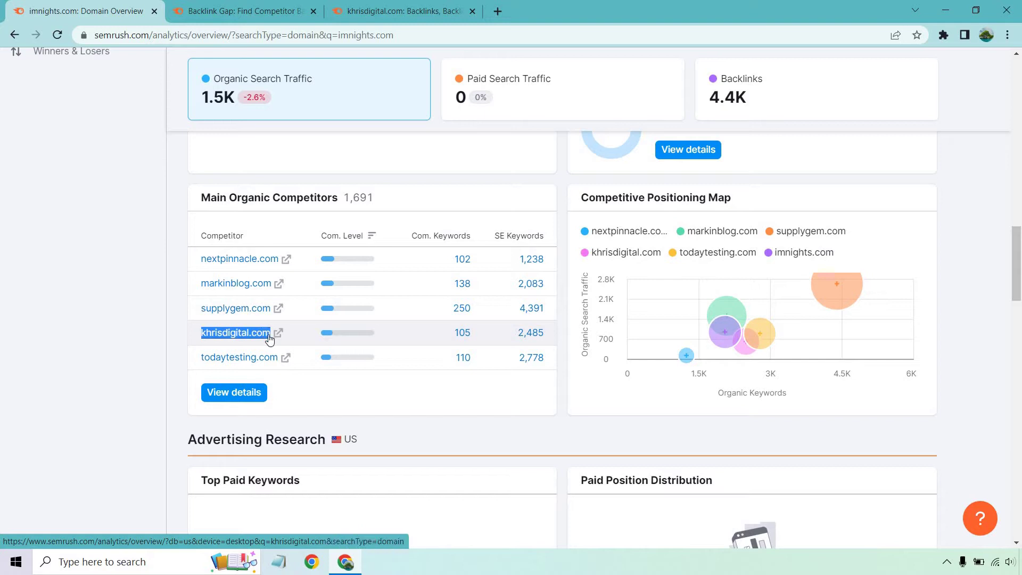
left_click(261, 6)
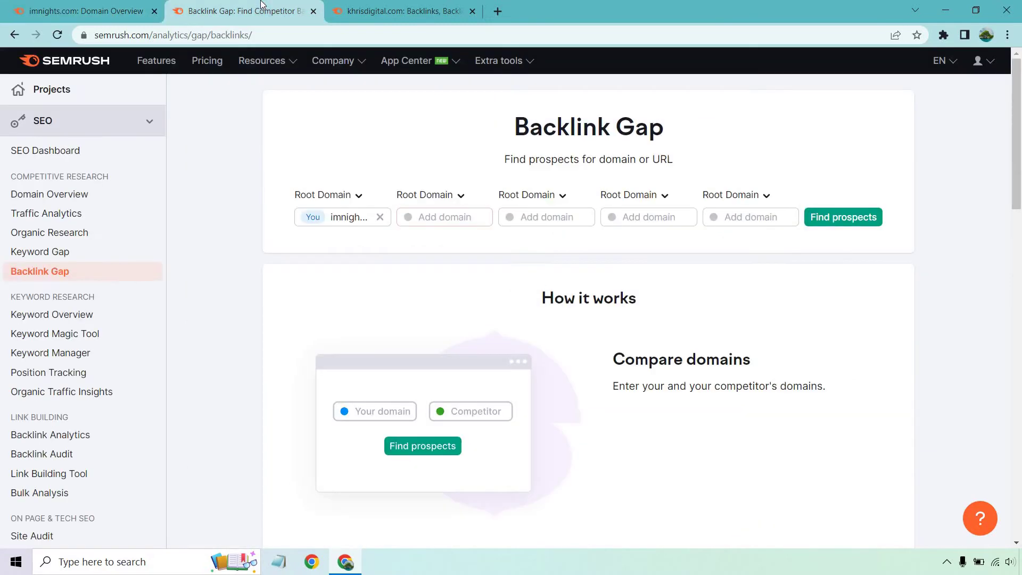
Add khrisdigital.com as the competitor to imnights.com and load the 964 prospect referring domains.
left_click(442, 218)
key("ctrl+v")
left_click(836, 224)
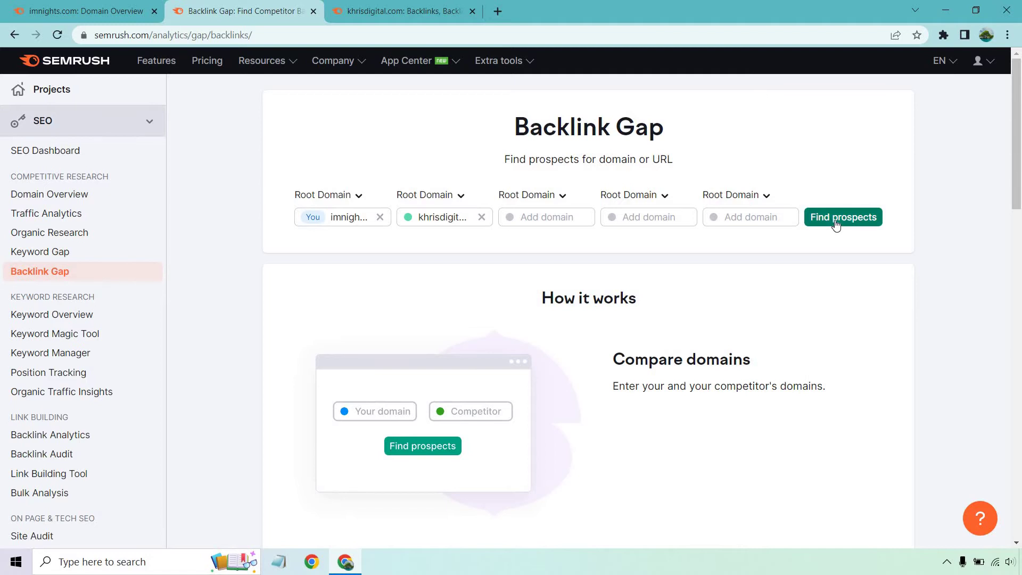
left_click(836, 225)
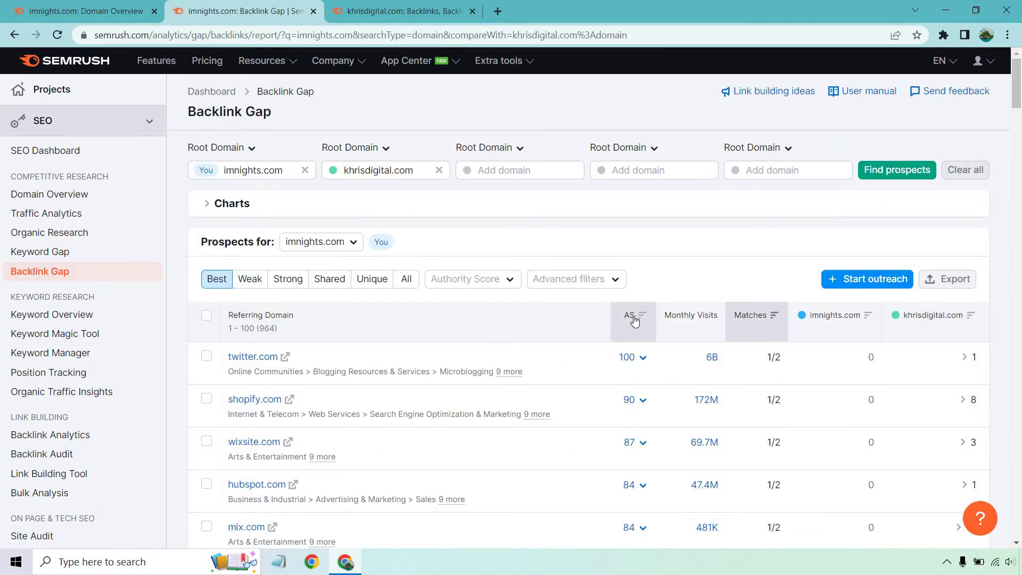
mouse_move(631, 318)
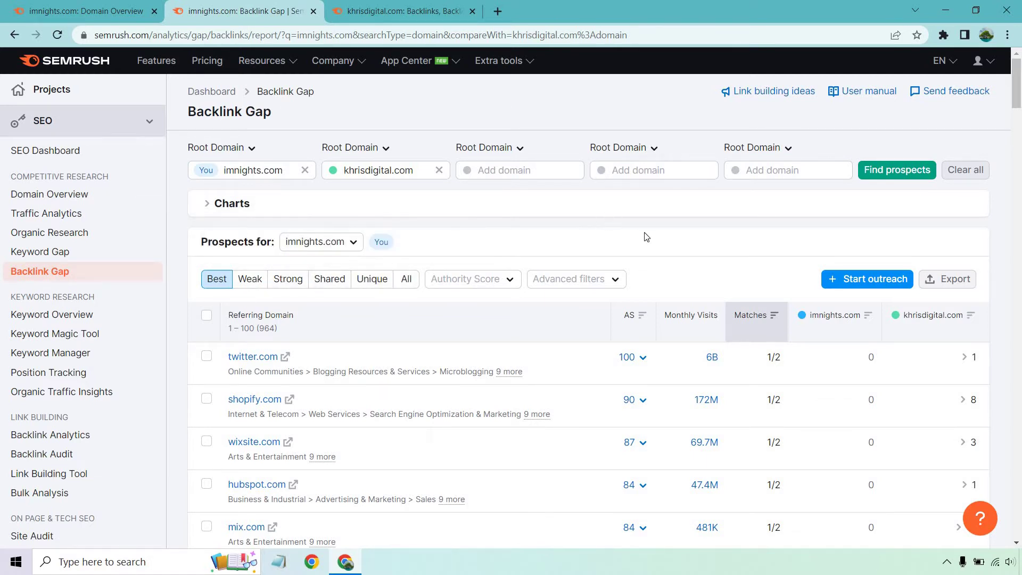
scroll(639, 218, "down", 1)
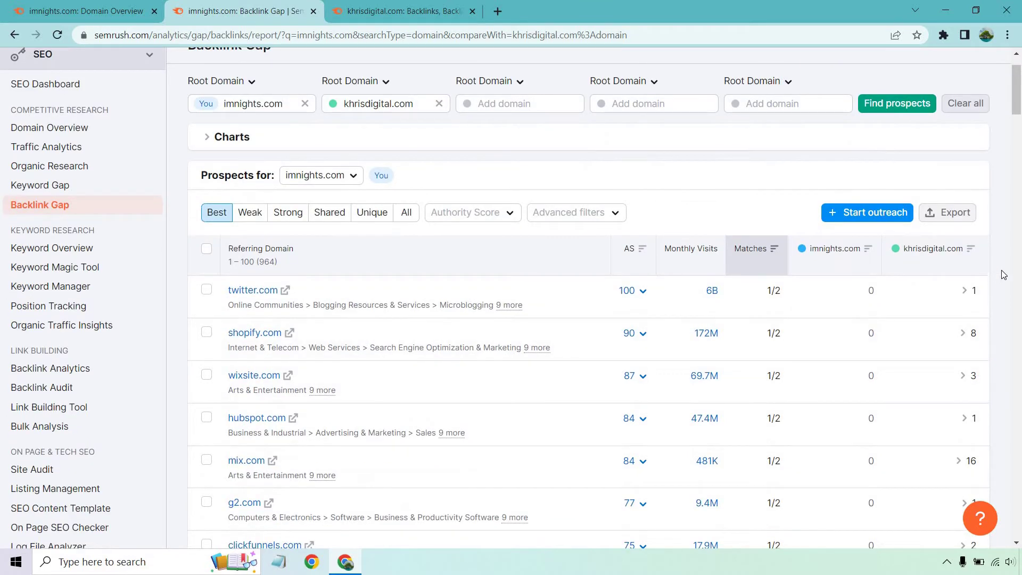
scroll(1001, 274, "down", 1)
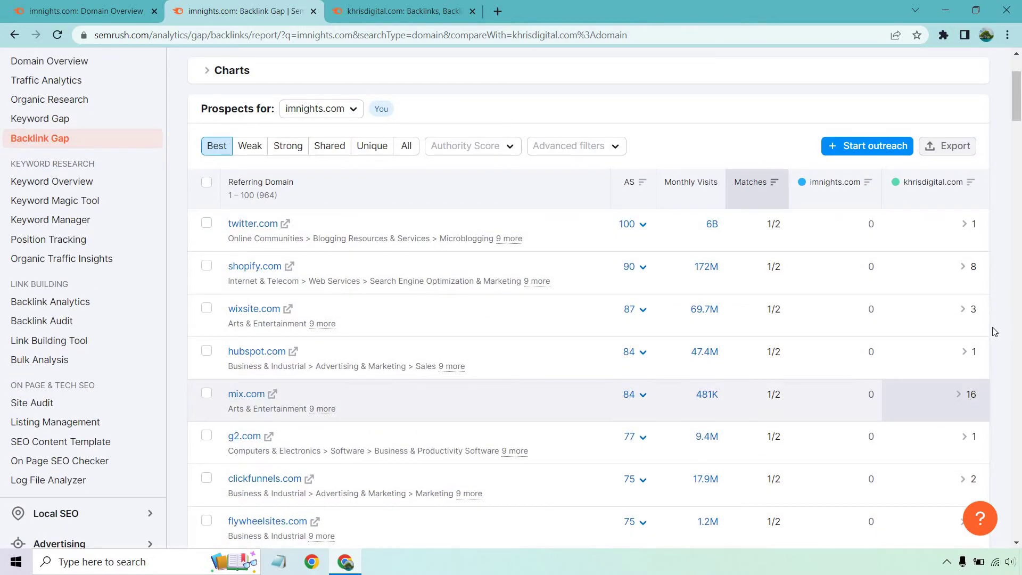
scroll(995, 314, "down", 4)
scroll(998, 302, "down", 8)
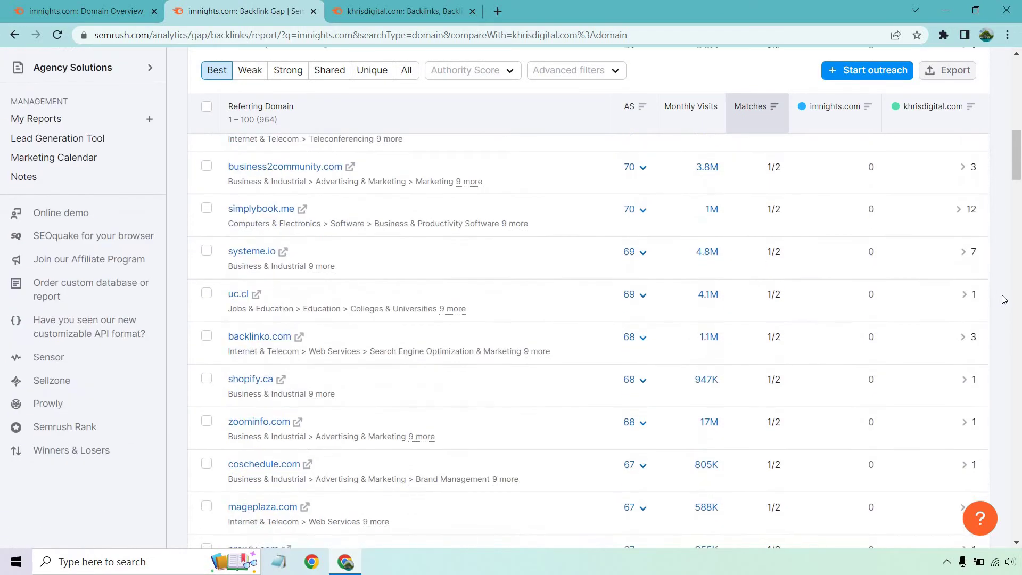
scroll(1002, 299, "down", 7)
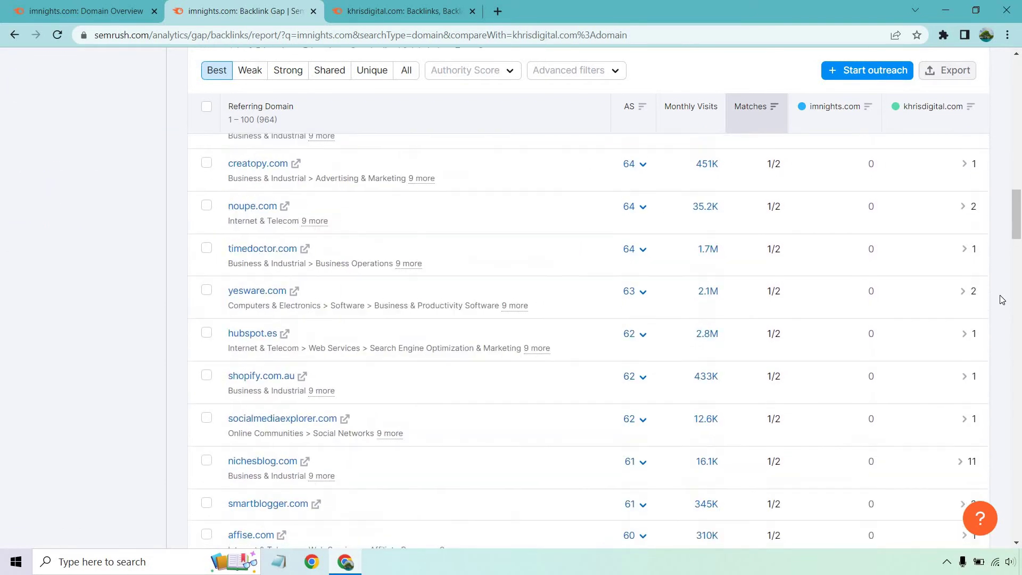
scroll(1001, 300, "down", 1)
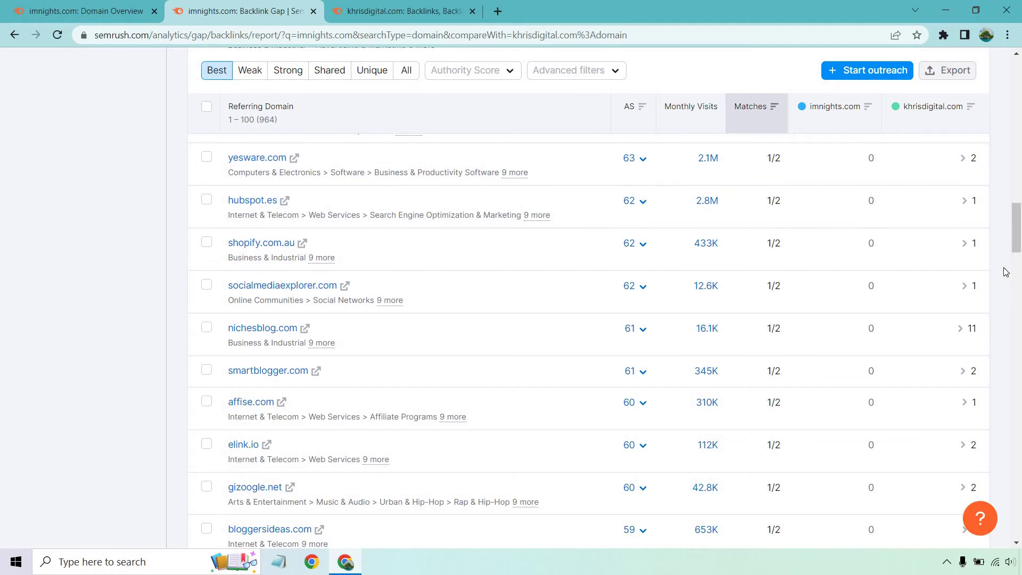
scroll(1005, 272, "down", 3)
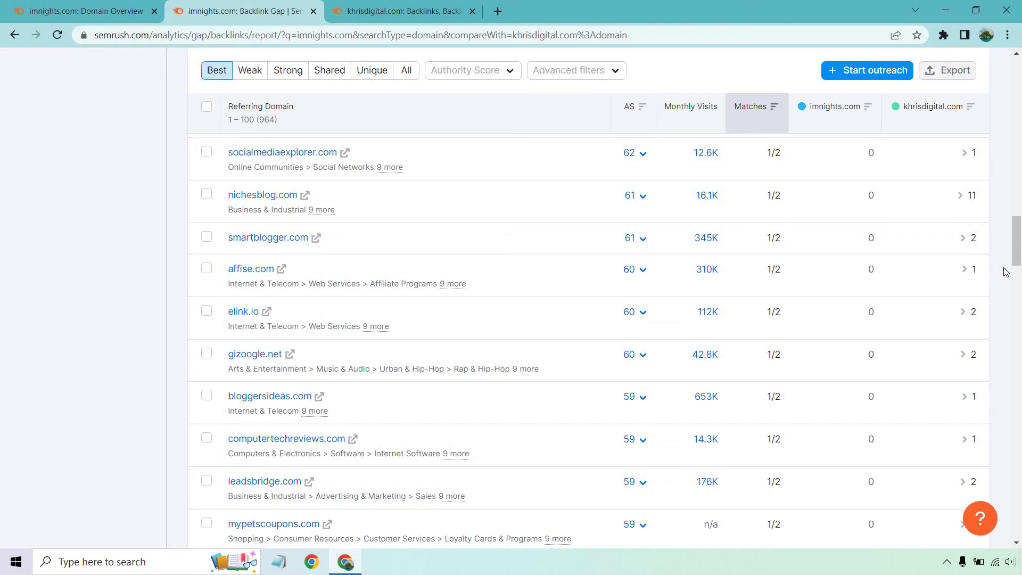
scroll(1006, 272, "up", 1)
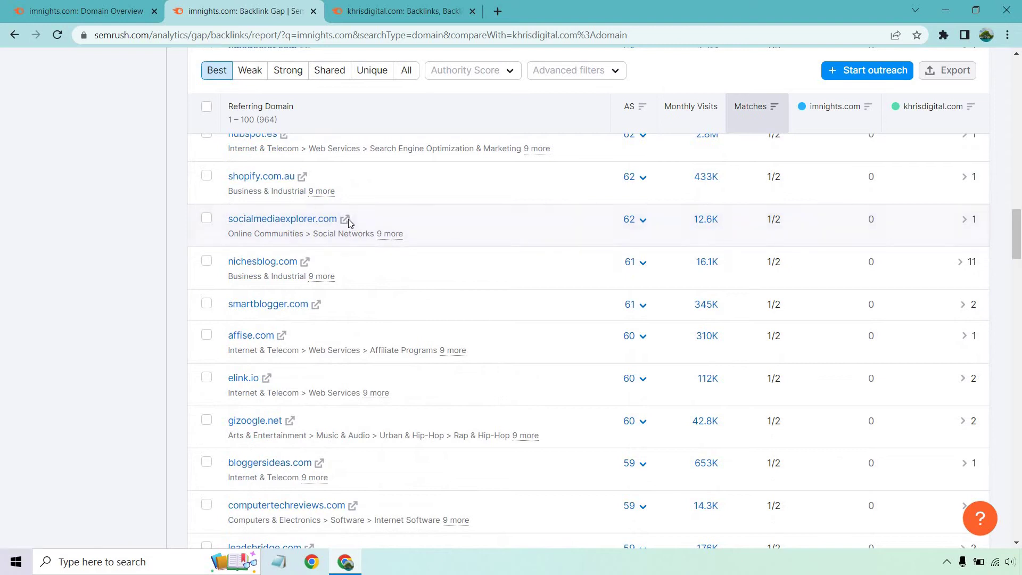
Open socialmediaexplorer.com from the prospects list, dismiss the Twitter video player, and browse its homepage.
left_click(346, 220)
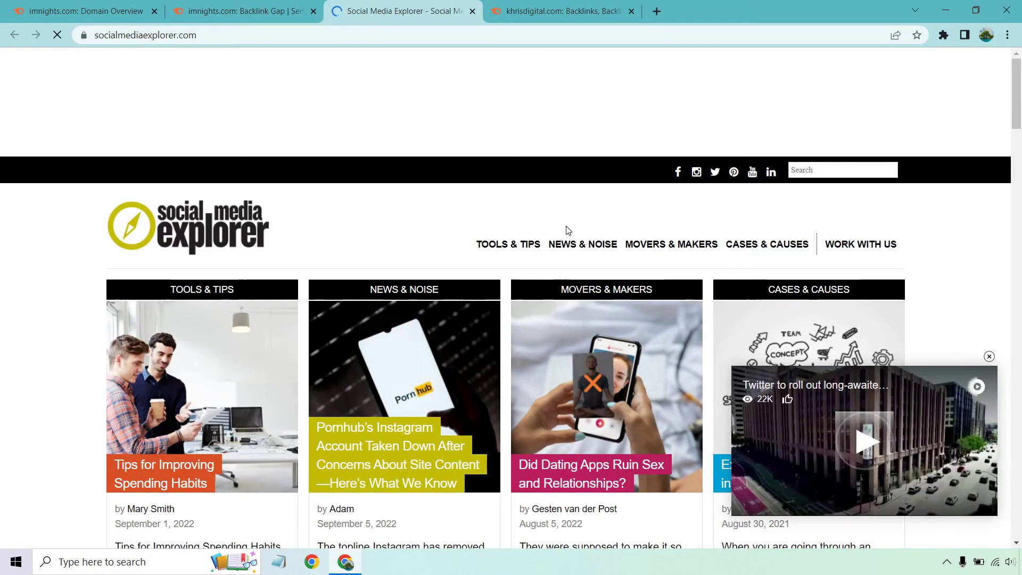
left_click(988, 355)
scroll(976, 256, "down", 7)
scroll(976, 255, "up", 3)
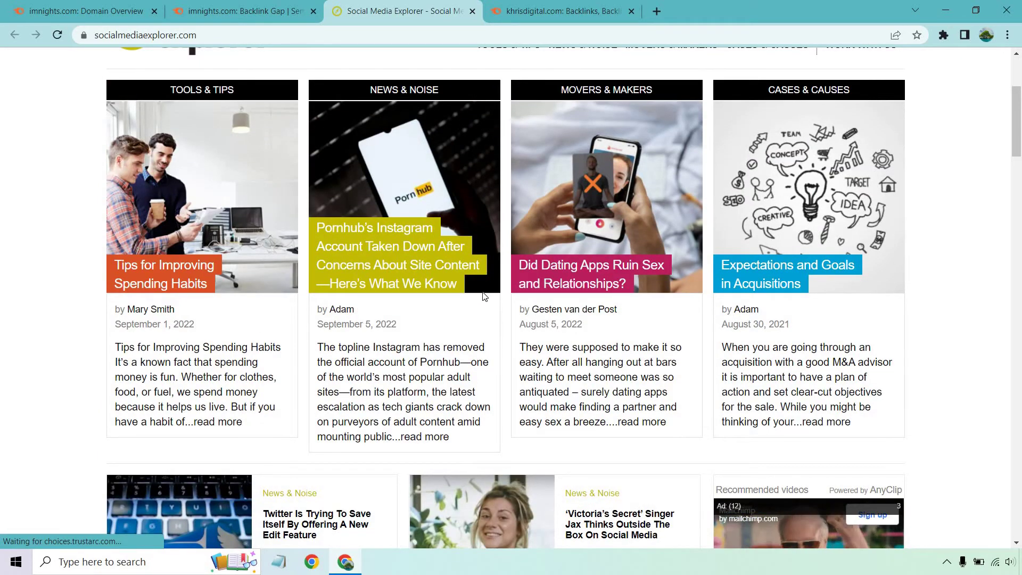
scroll(478, 286, "down", 9)
scroll(482, 295, "down", 6)
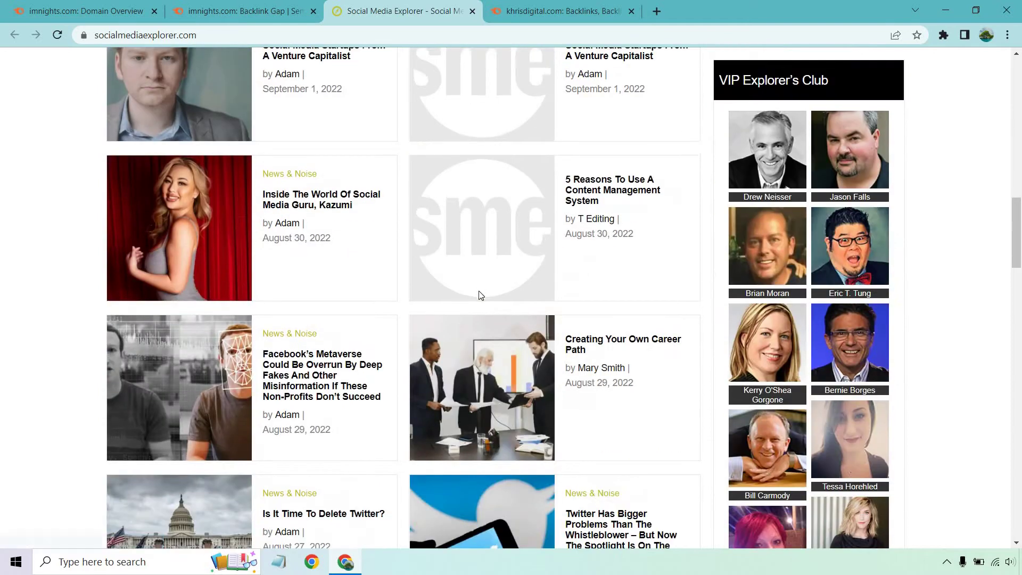
scroll(497, 326, "up", 15)
scroll(503, 354, "up", 3)
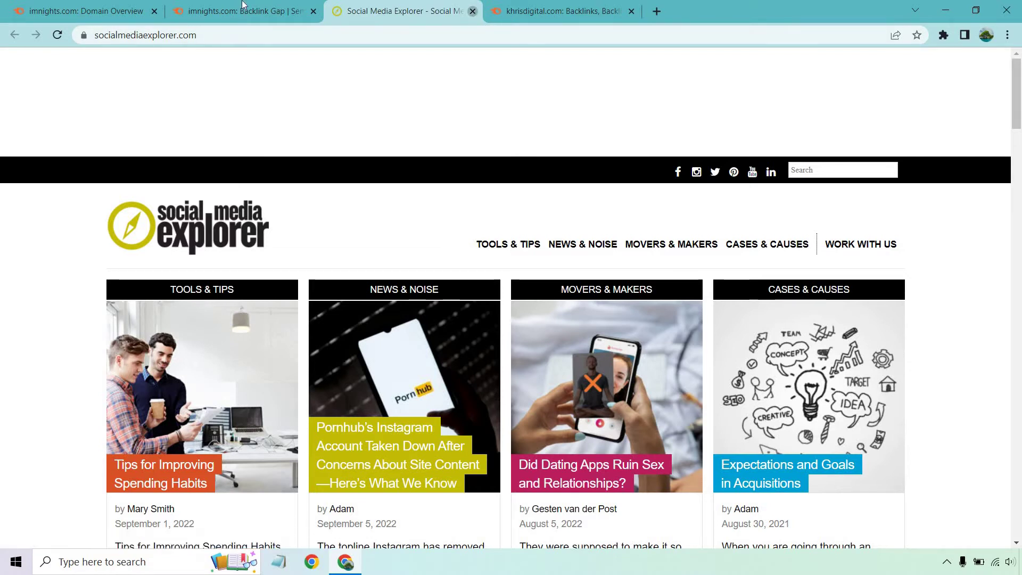
left_click(472, 11)
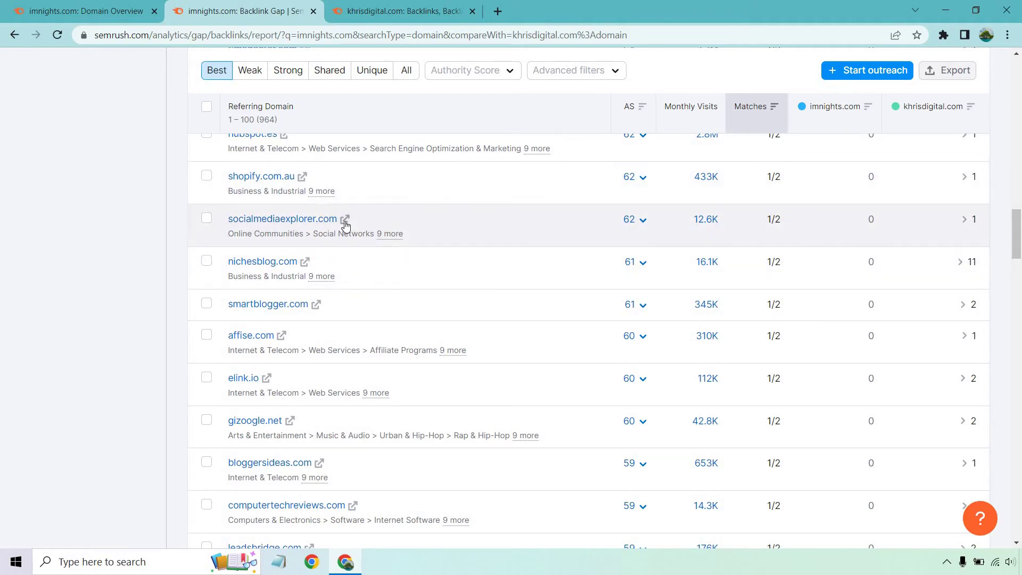
Reopen socialmediaexplorer.com and look through its About page.
left_click(344, 220)
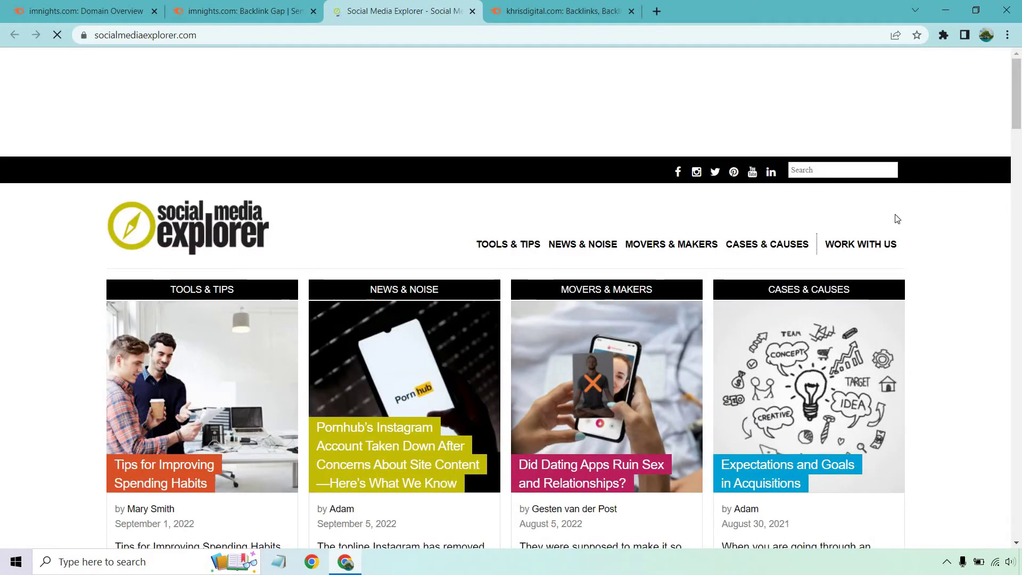
scroll(969, 259, "down", 1)
scroll(970, 259, "down", 20)
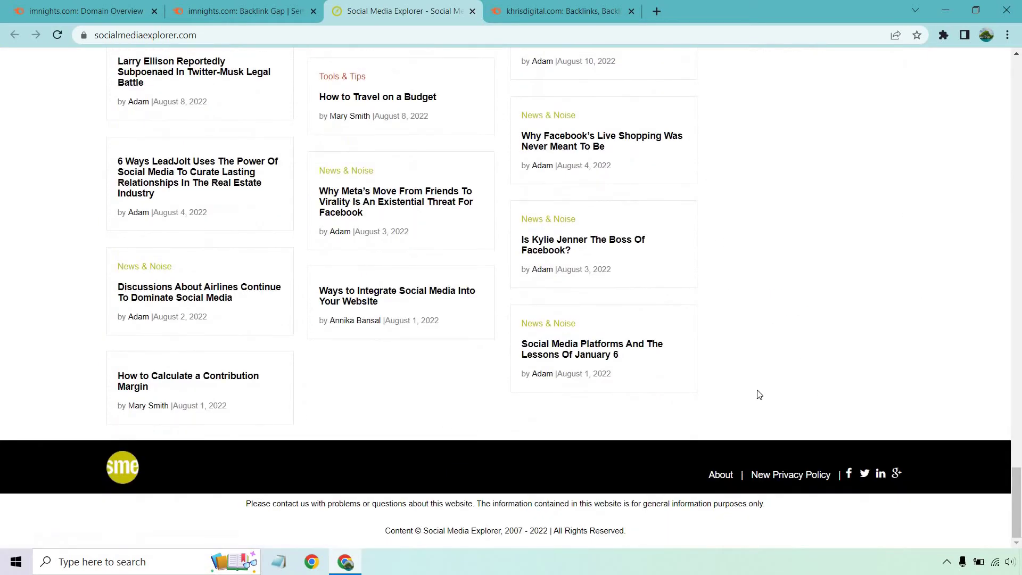
left_click(721, 475)
scroll(533, 325, "down", 1)
left_click(530, 324)
key("alt+Left")
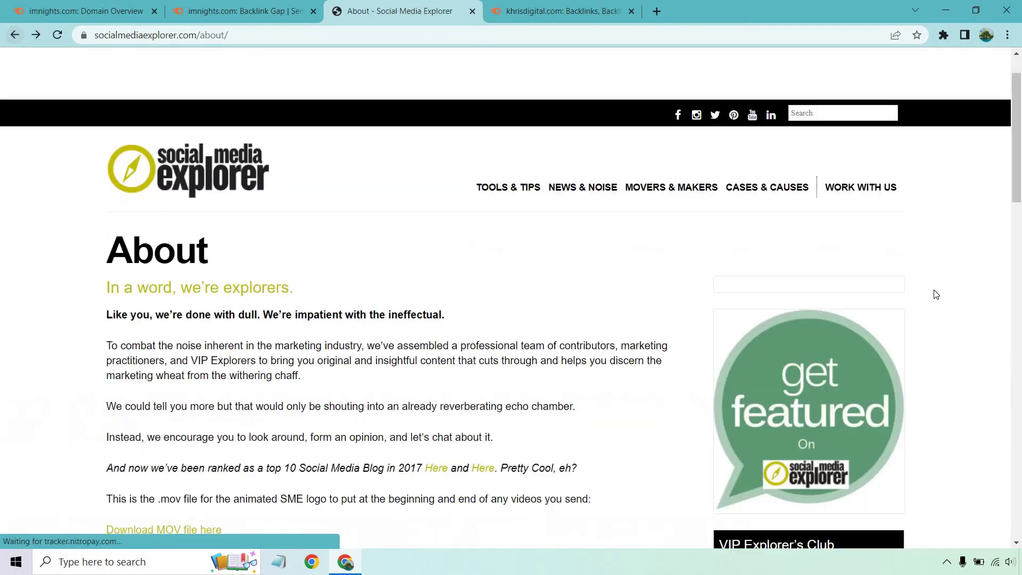
scroll(934, 299, "down", 5)
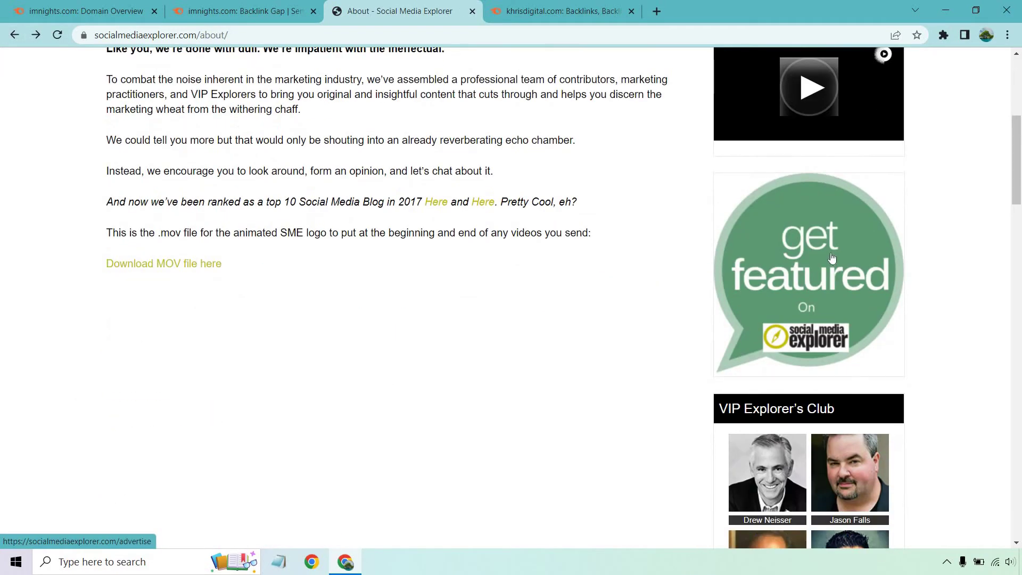
Review the guest-post criteria on the Advertise page reached from the 'get featured' banner.
left_click(832, 258)
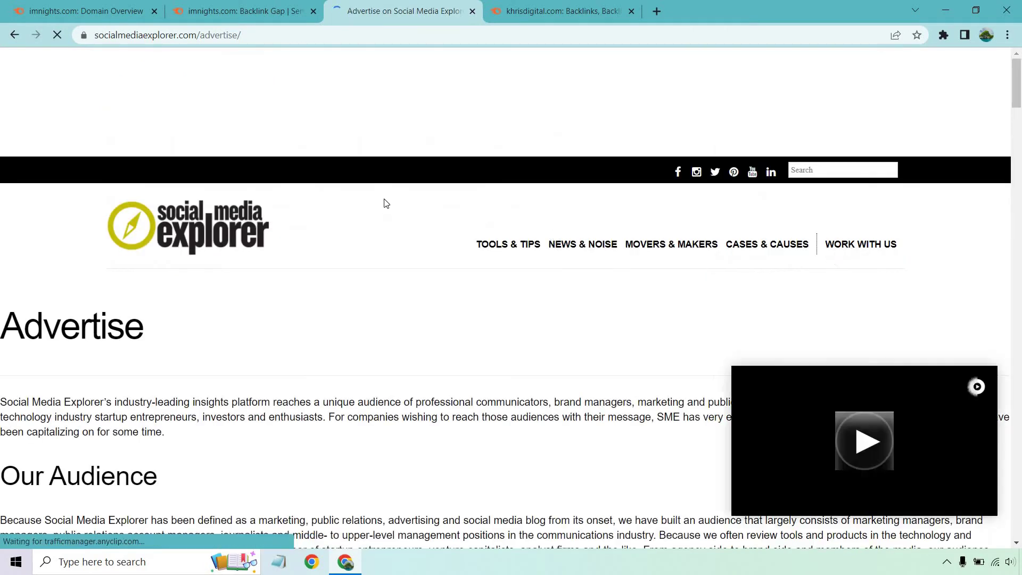
scroll(386, 197, "down", 5)
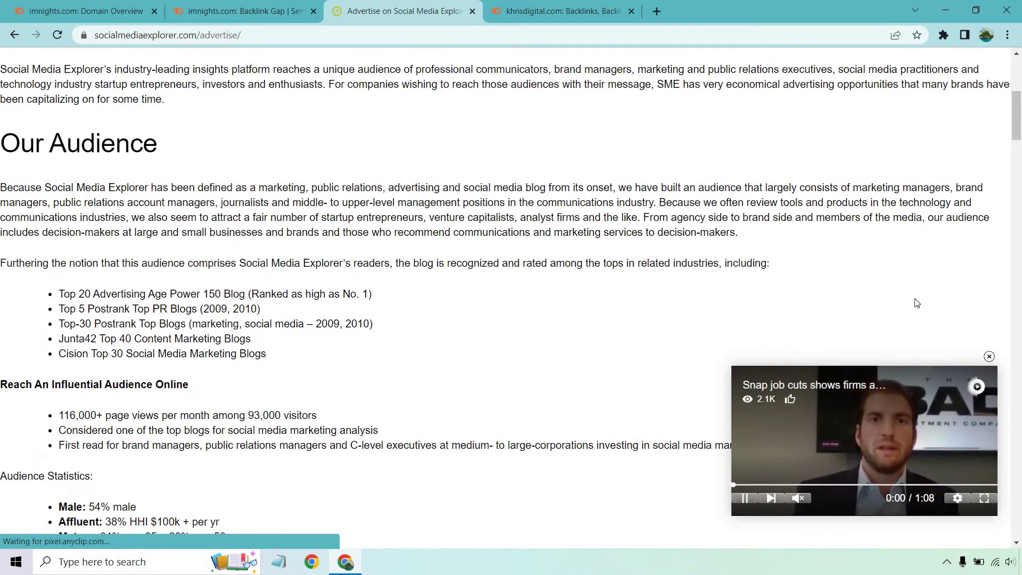
scroll(615, 232, "down", 14)
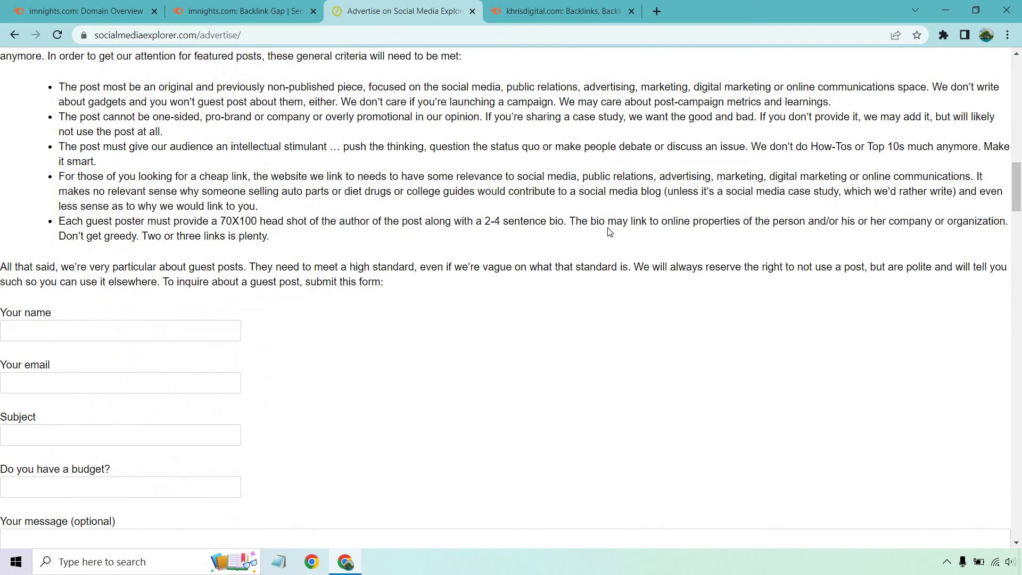
scroll(608, 232, "down", 2)
scroll(617, 298, "up", 10)
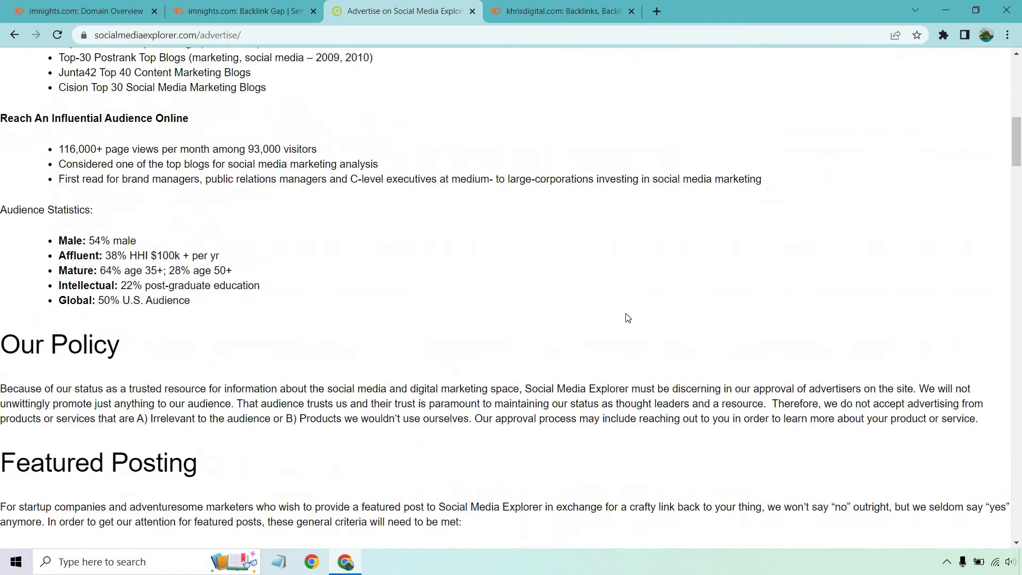
scroll(623, 318, "up", 8)
Close the Social Media Explorer tab and bring up khrisdigital.com's Backlinks report.
left_click(239, 12)
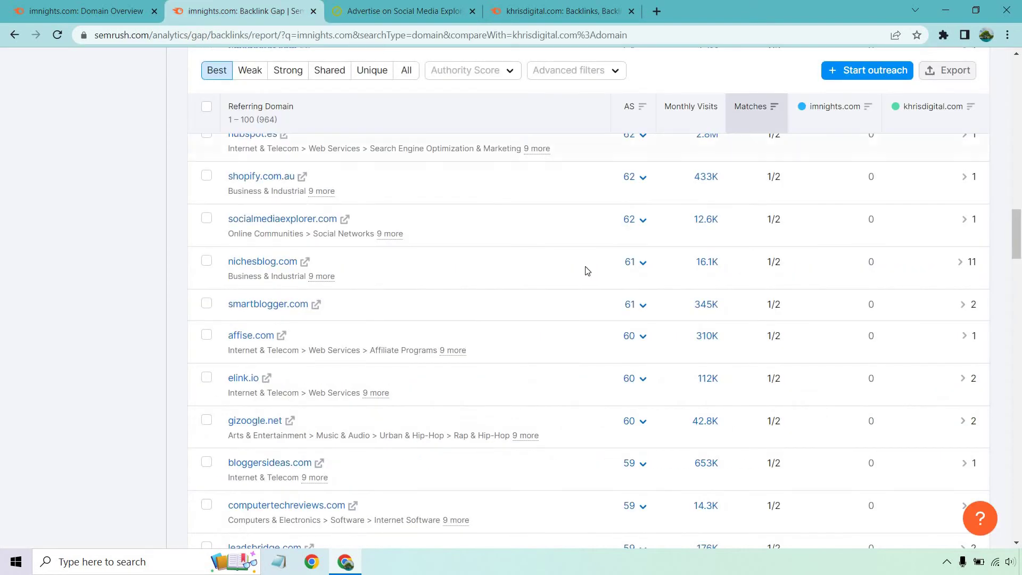
scroll(587, 273, "up", 15)
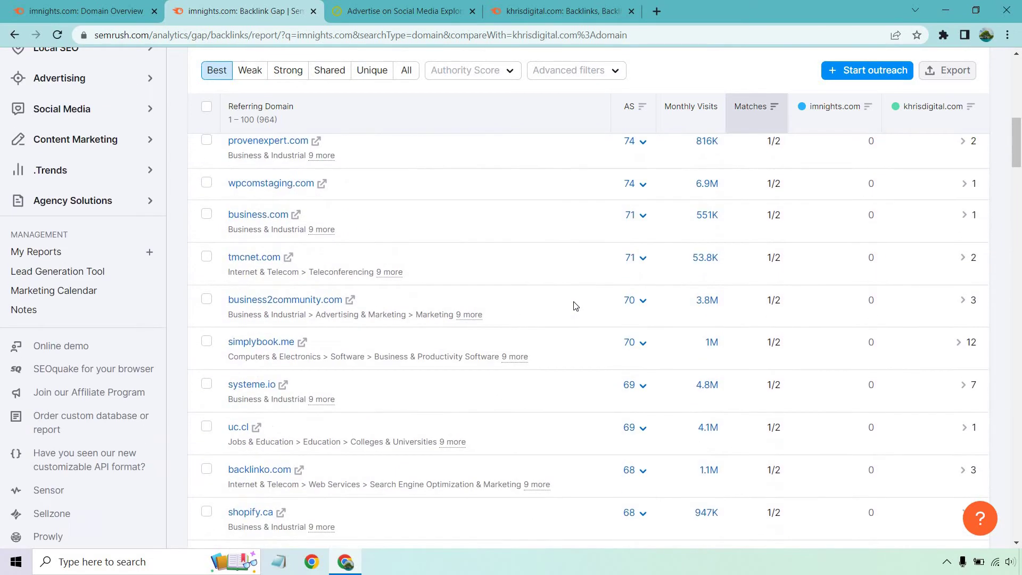
scroll(575, 306, "up", 12)
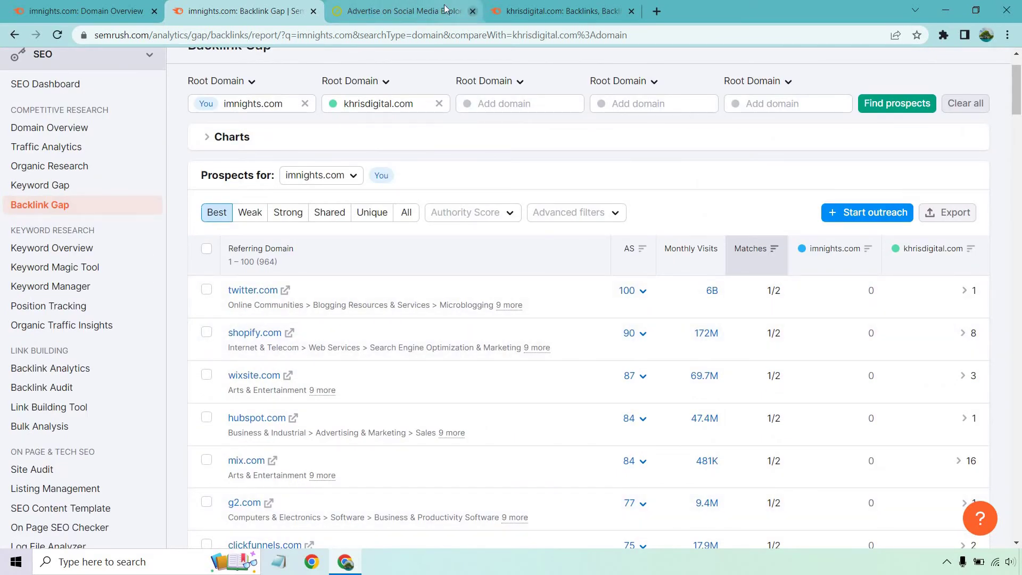
middle_click(403, 5)
left_click(401, 5)
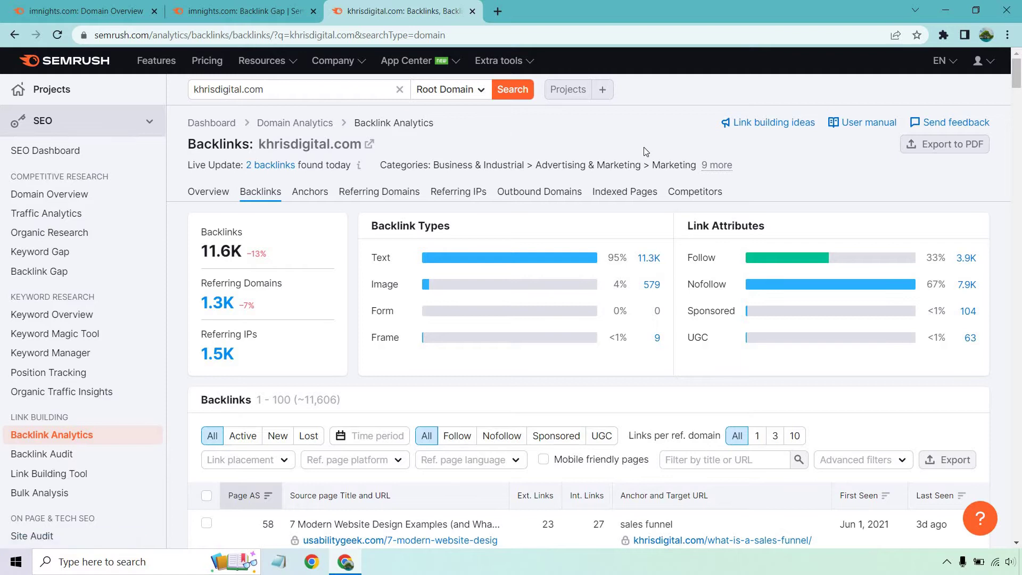
scroll(657, 133, "down", 4)
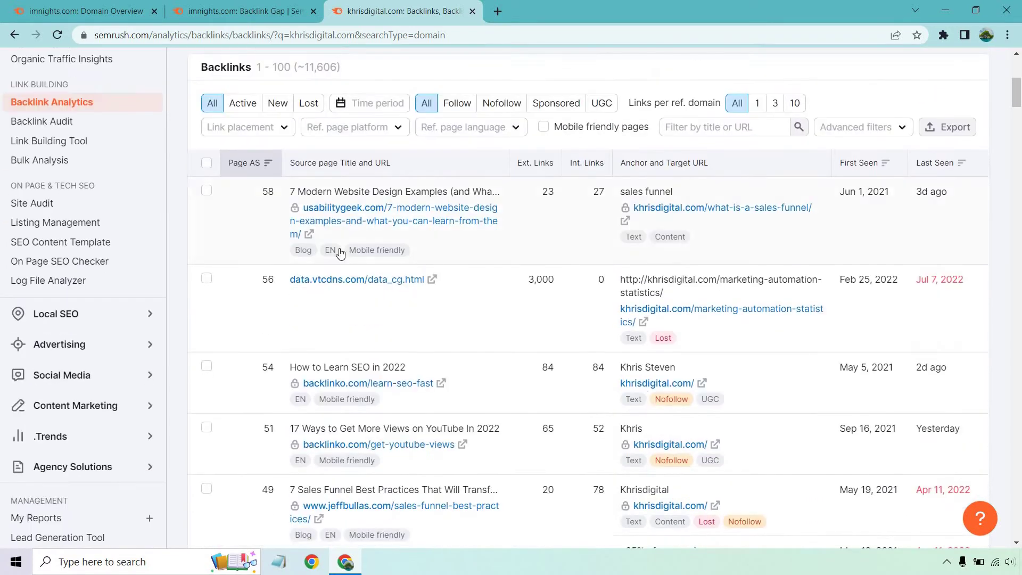
mouse_move(279, 163)
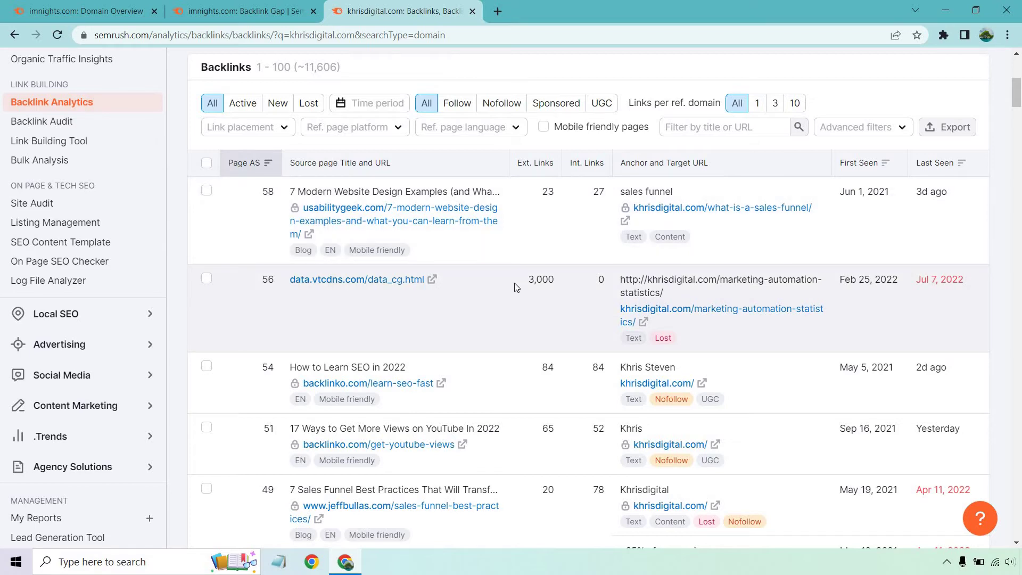
left_click(226, 4)
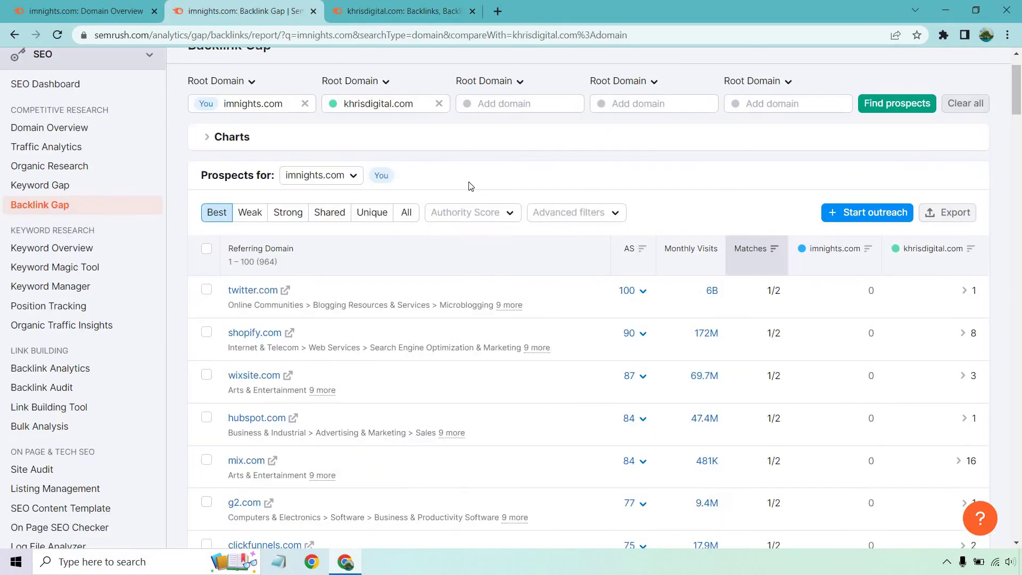
scroll(261, 349, "down", 1)
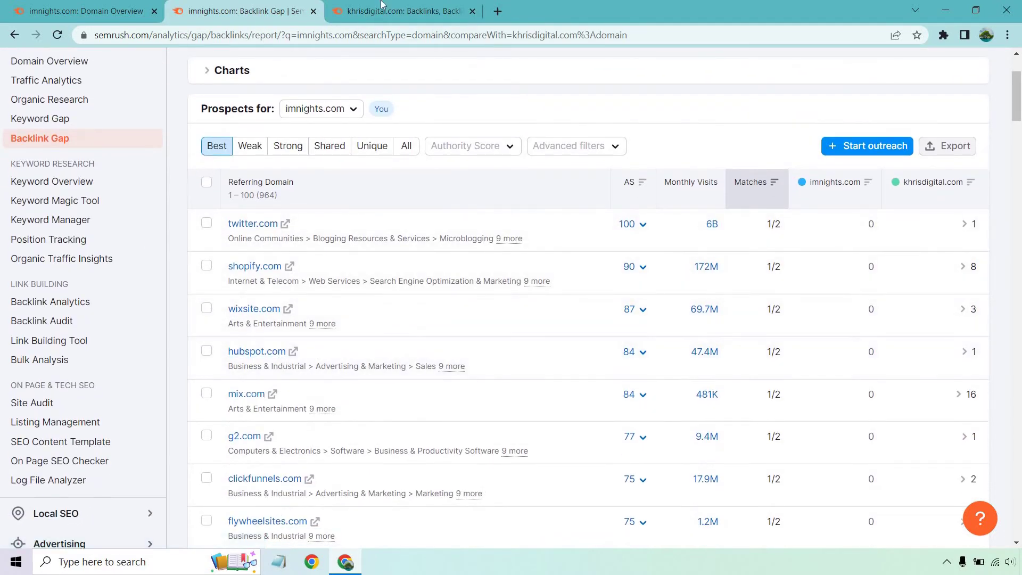
left_click(404, 11)
Search the backlinks list for the HubSpot source and open its blog.hubspot.com article in a new tab.
key("ctrl+f")
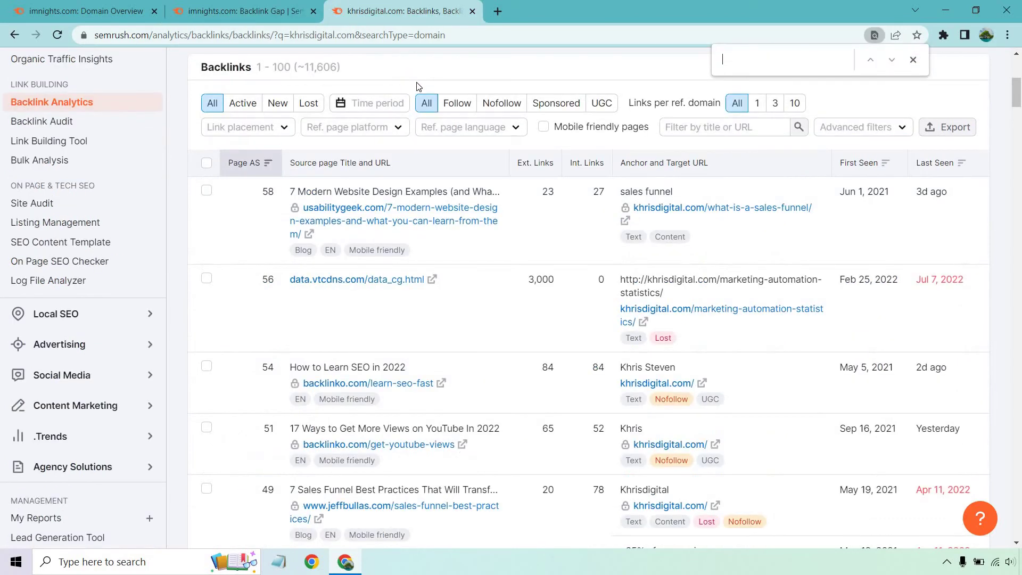
type("hubspoi")
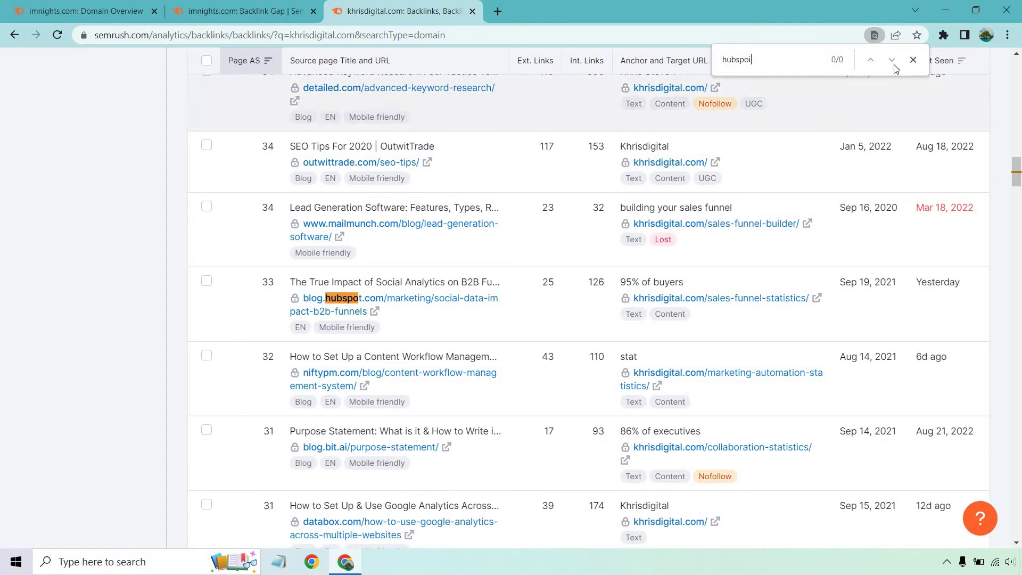
left_click(912, 61)
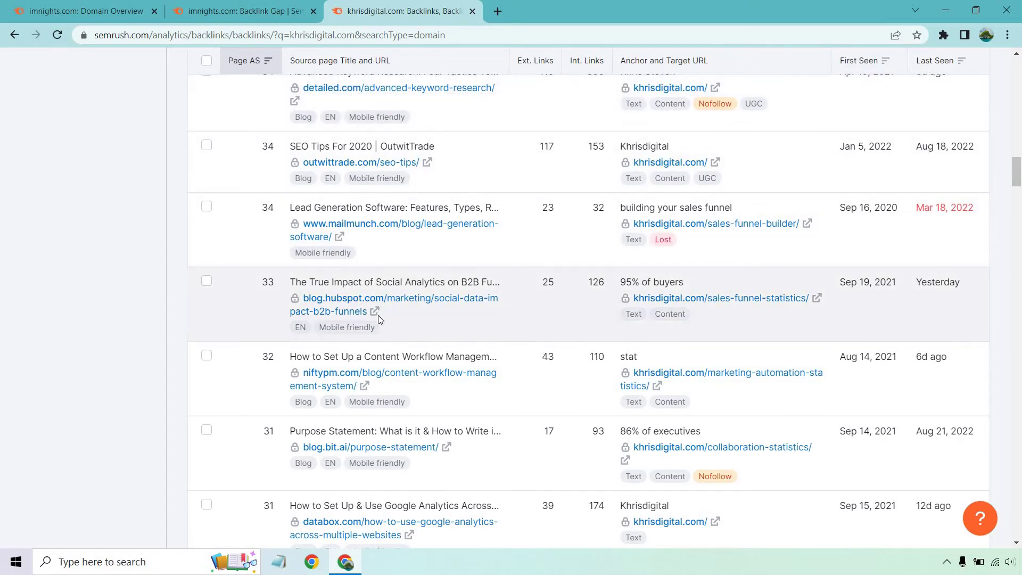
left_click(375, 311)
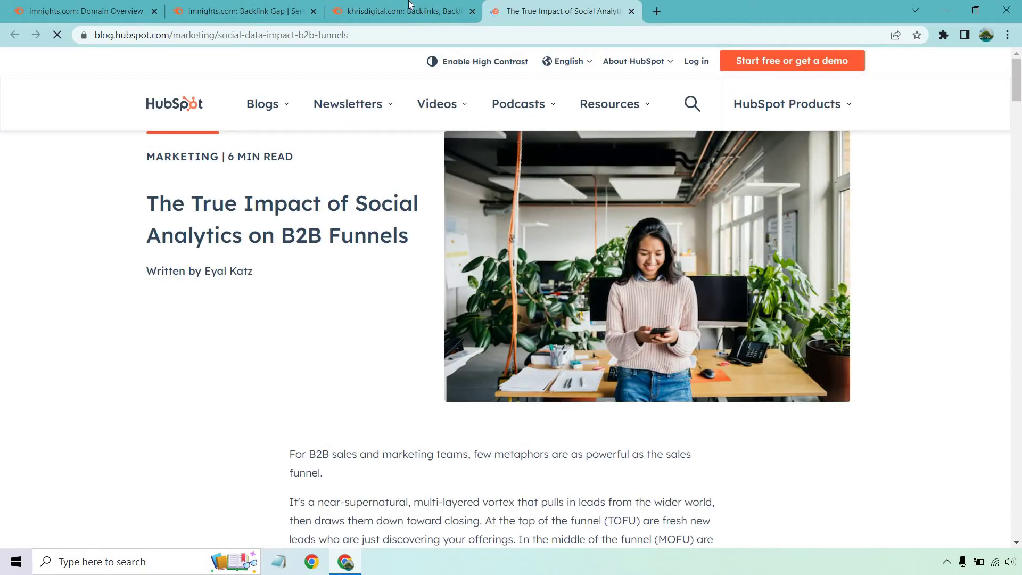
Dismiss the HubSpot template popup and scroll to the '95% of buyers' link pointing to khrisdigital.com.
left_click(410, 6)
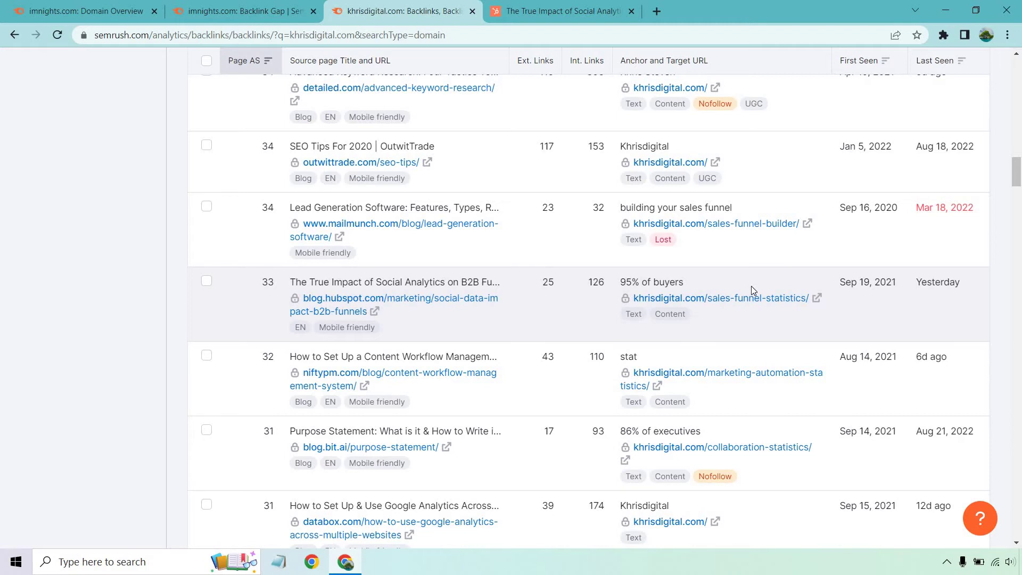
left_click(564, 11)
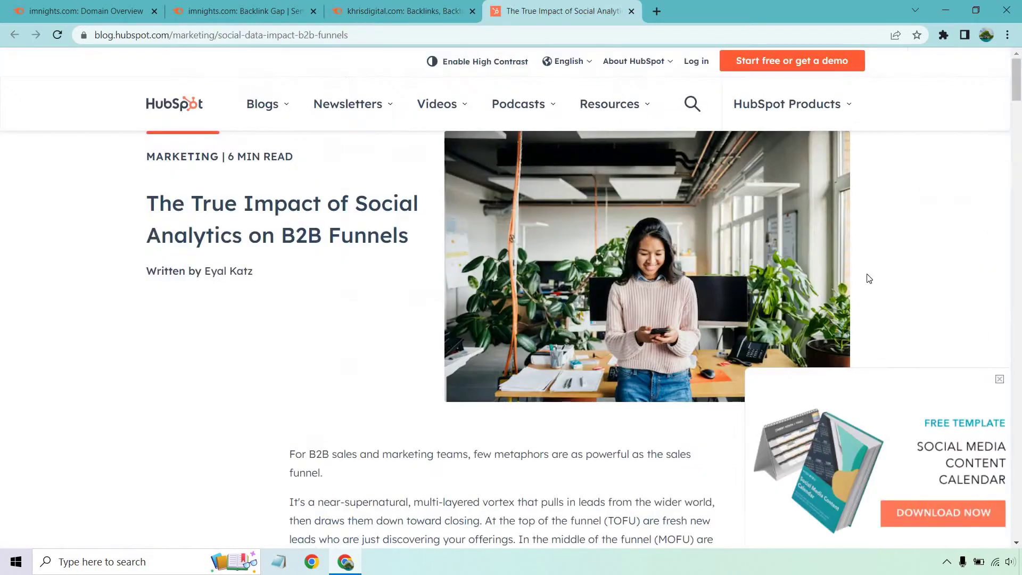
left_click(999, 379)
scroll(961, 225, "down", 7)
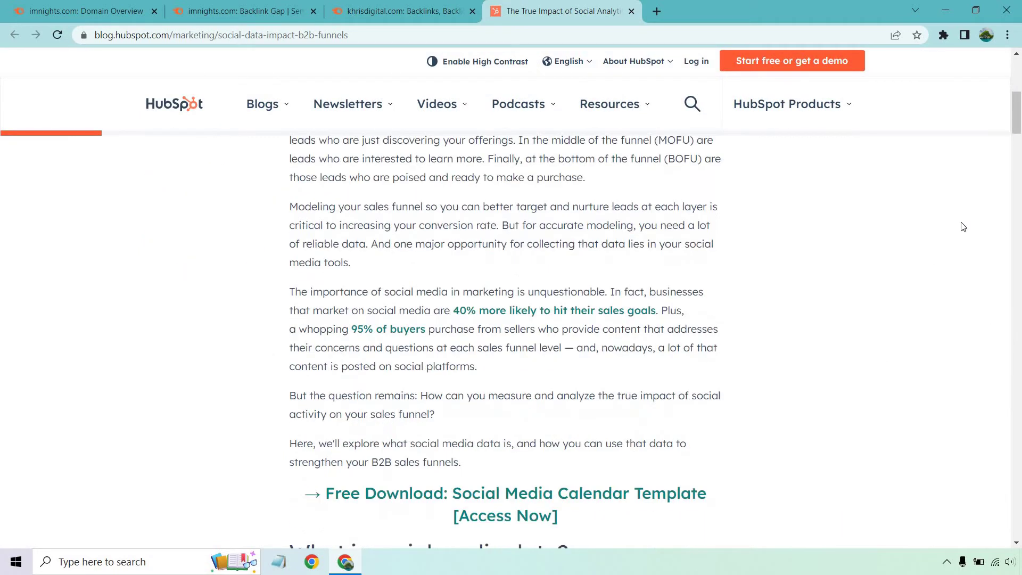
scroll(964, 226, "down", 1)
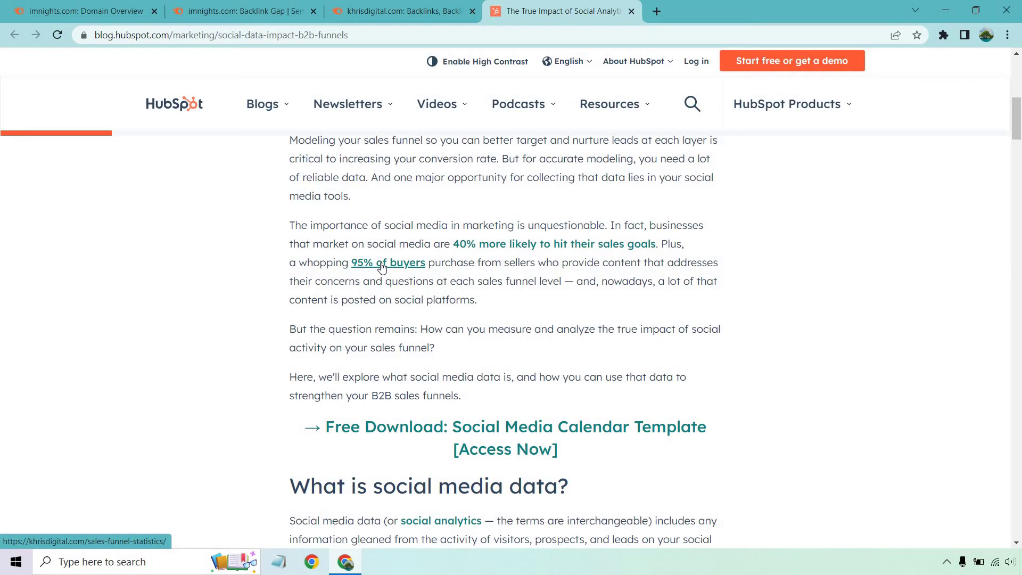
Open the first-row usabilitygeek.com article from khrisdigital.com's Backlinks table, backing out of an accidental overview.
left_click(399, 10)
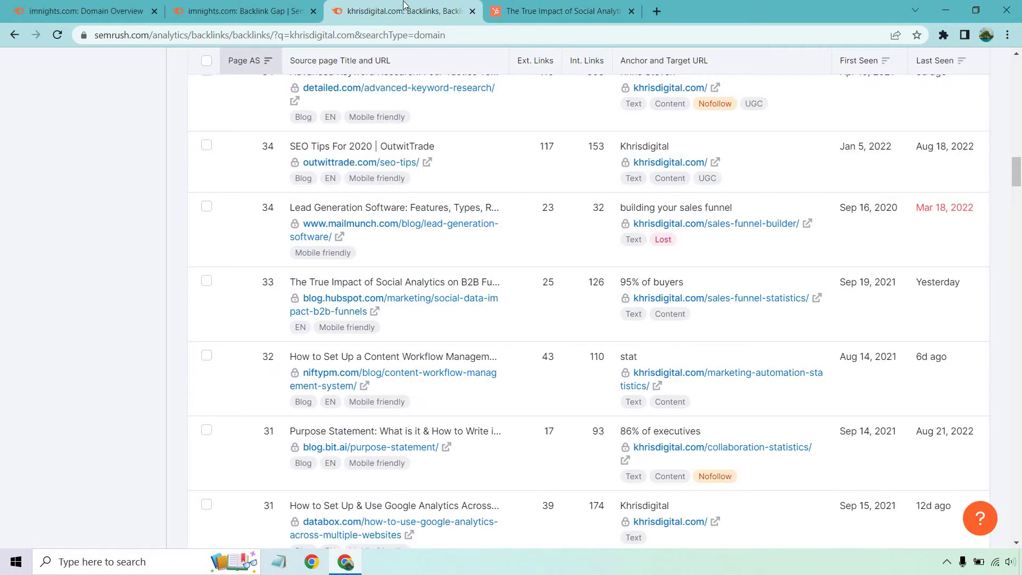
scroll(551, 292, "up", 10)
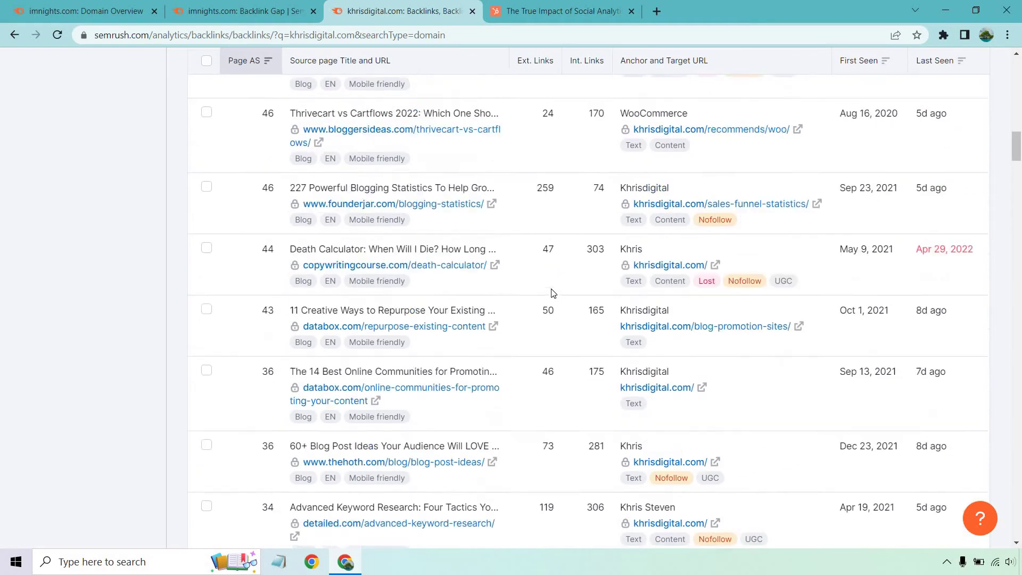
scroll(550, 292, "up", 15)
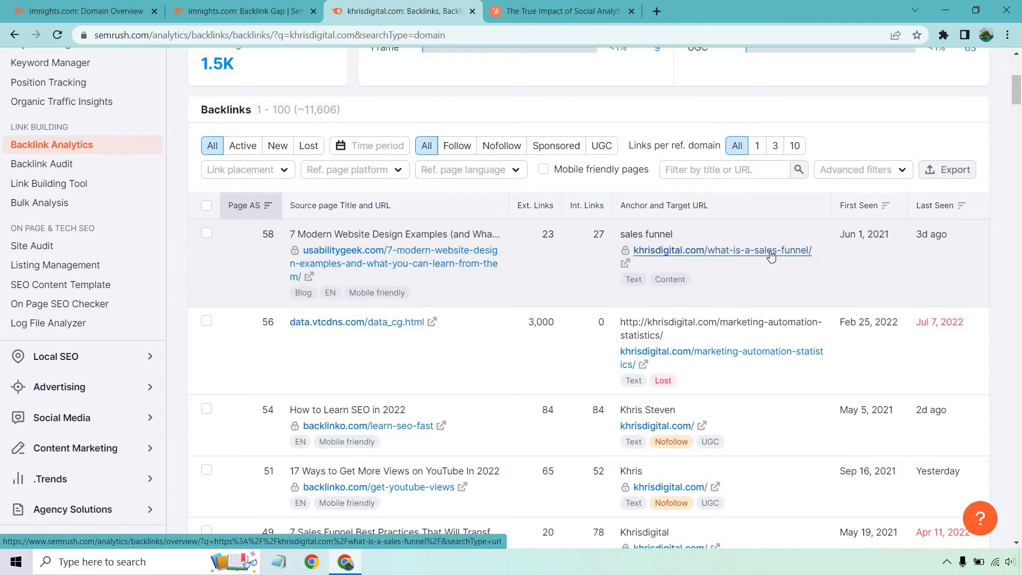
left_click(463, 258)
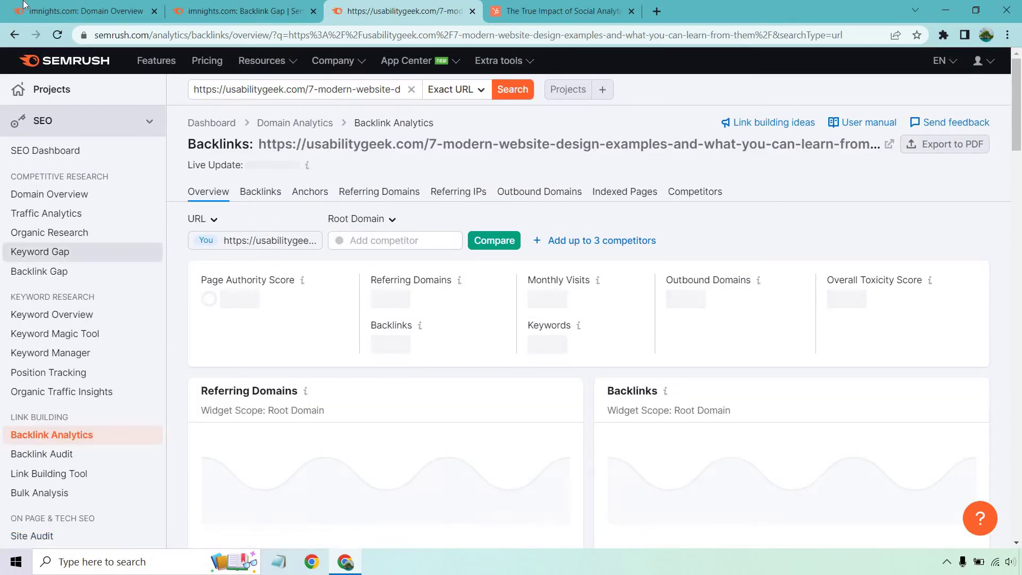
left_click(14, 35)
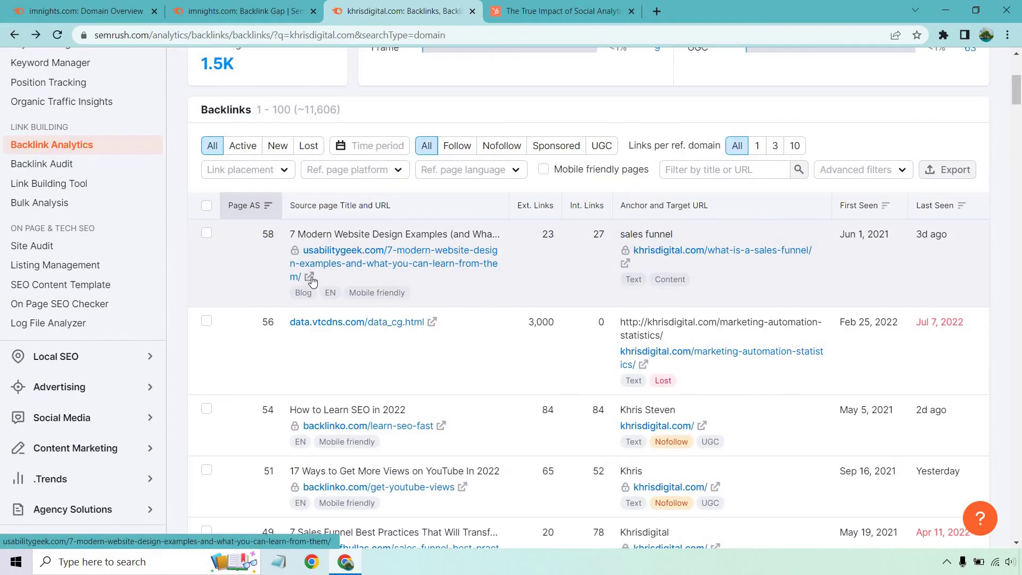
left_click(312, 278)
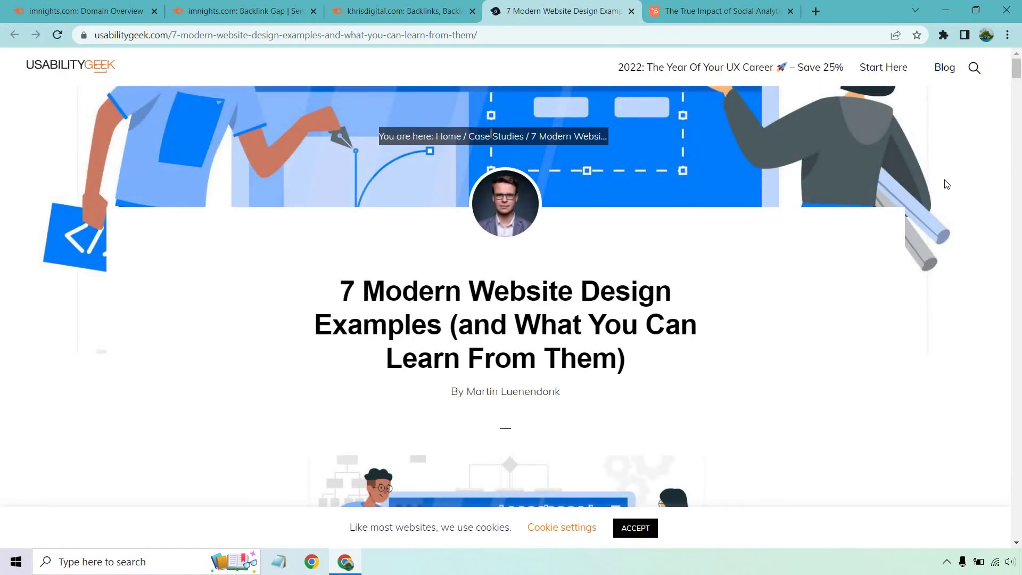
Skim the '7 Modern Website Design Examples' article, then close its tab.
scroll(932, 186, "down", 20)
left_click_drag(1015, 126, 1017, 535)
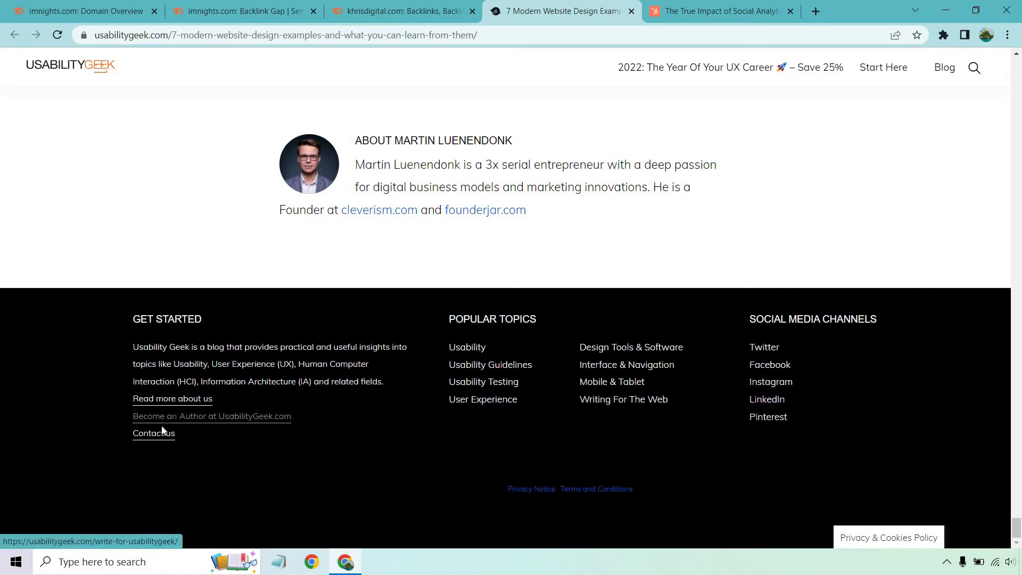
left_click(631, 11)
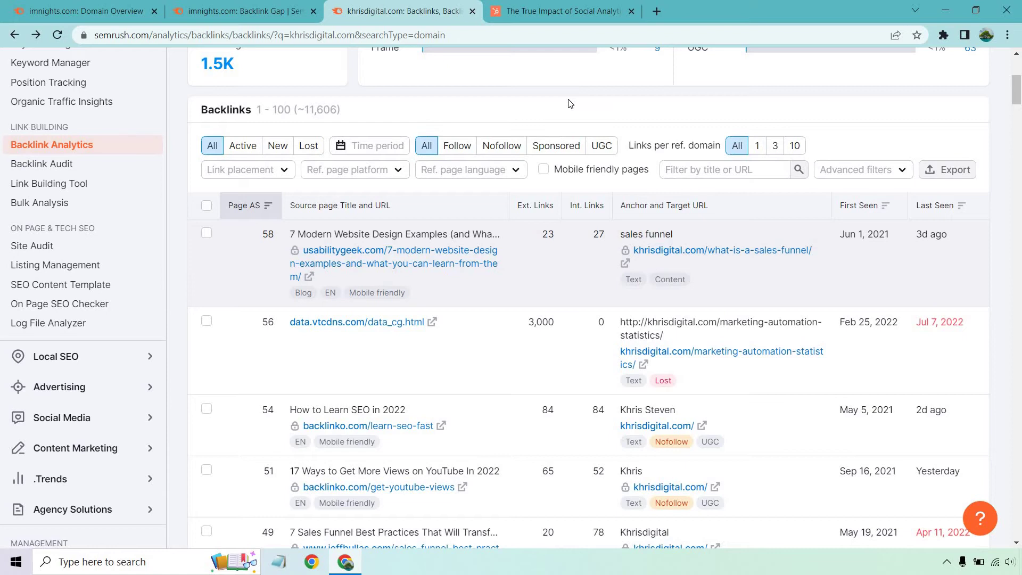
scroll(533, 216, "down", 4)
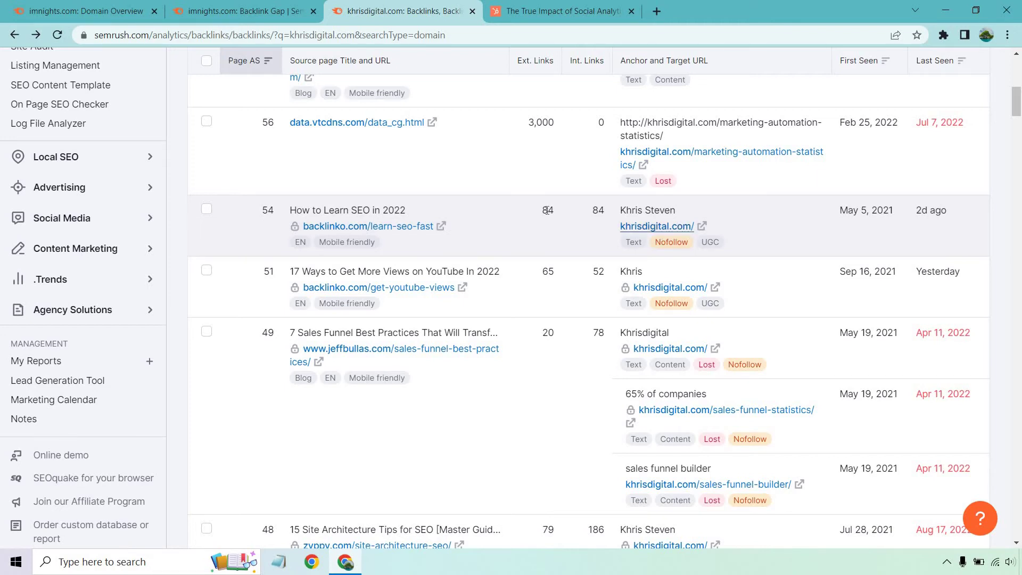
scroll(572, 213, "down", 3)
scroll(572, 214, "down", 1)
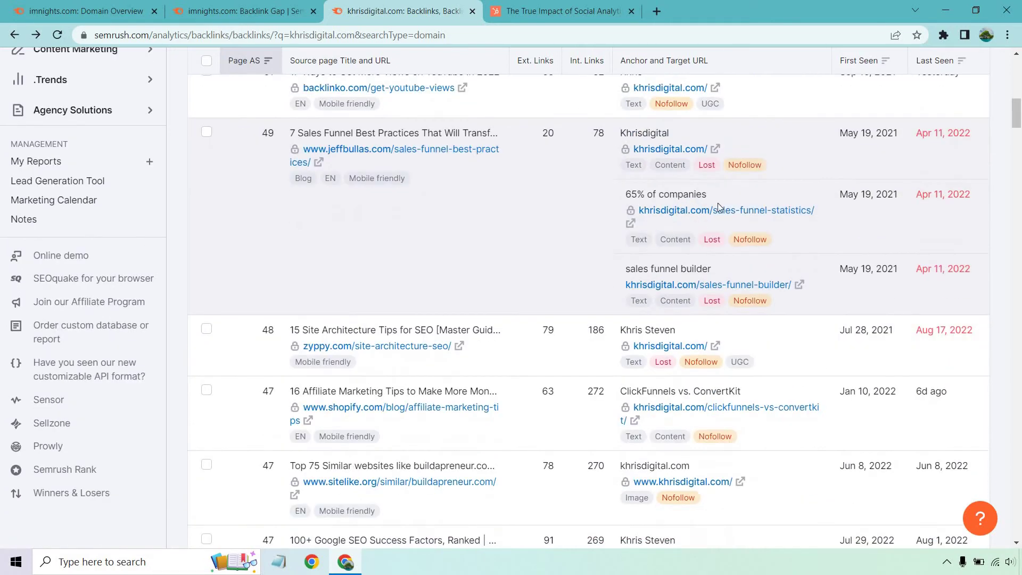
scroll(547, 175, "down", 3)
scroll(632, 204, "up", 3)
scroll(560, 206, "down", 3)
scroll(557, 212, "up", 10)
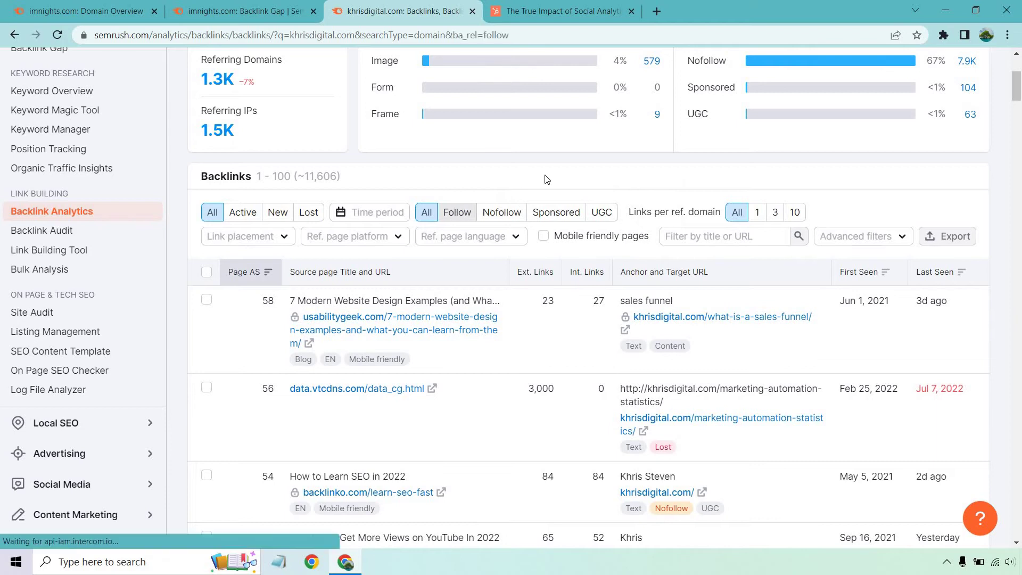
Filter khrisdigital.com's backlinks to Follow and Active links and scroll through the results.
left_click(455, 213)
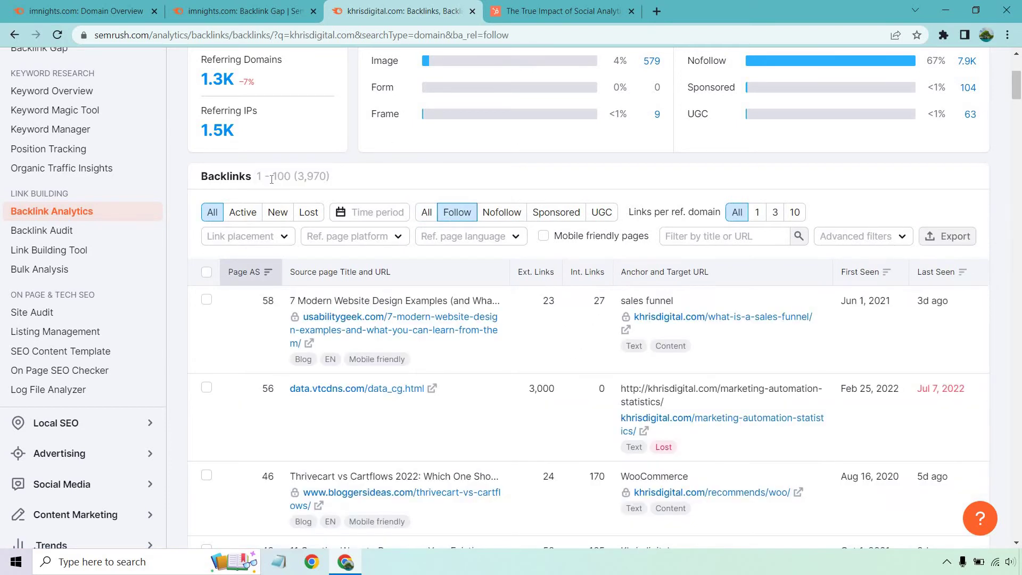
left_click(242, 212)
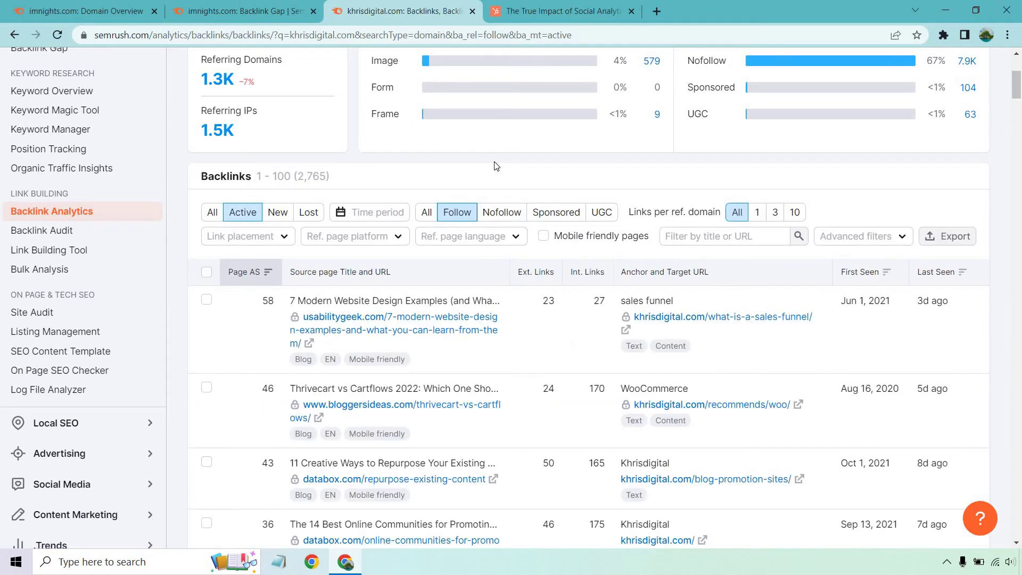
scroll(516, 148, "down", 2)
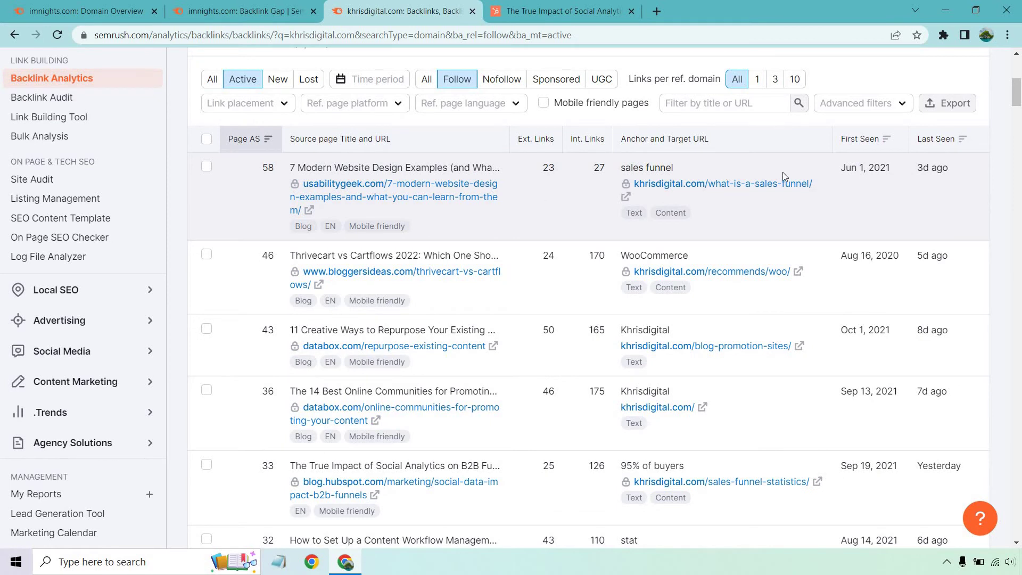
scroll(788, 172, "down", 2)
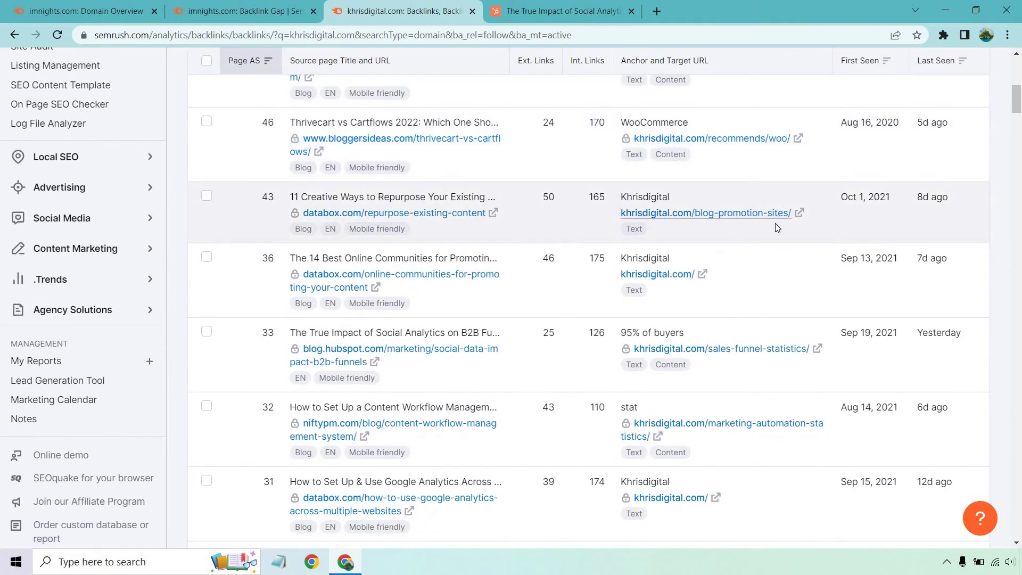
scroll(771, 204, "down", 2)
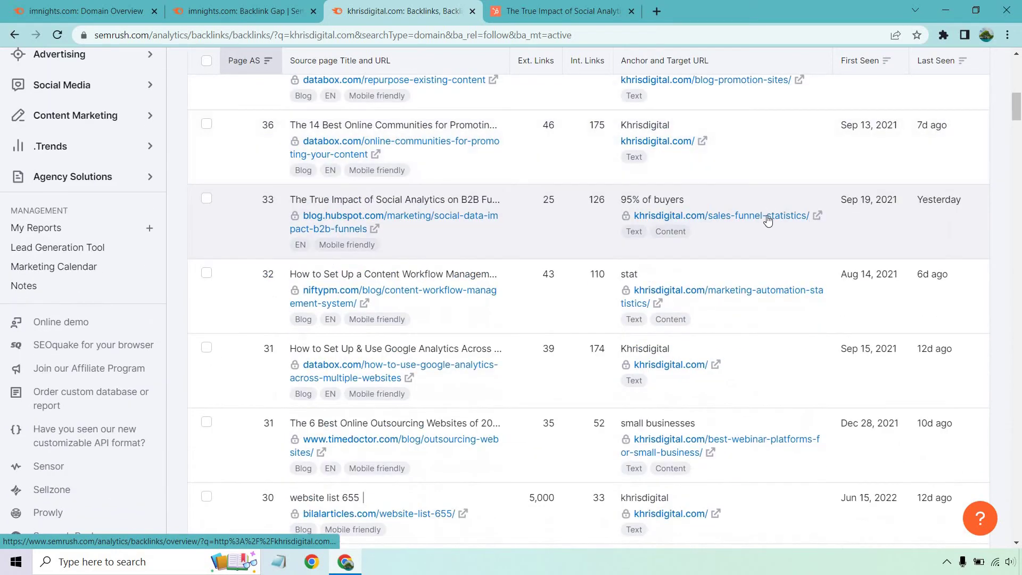
scroll(767, 206, "down", 1)
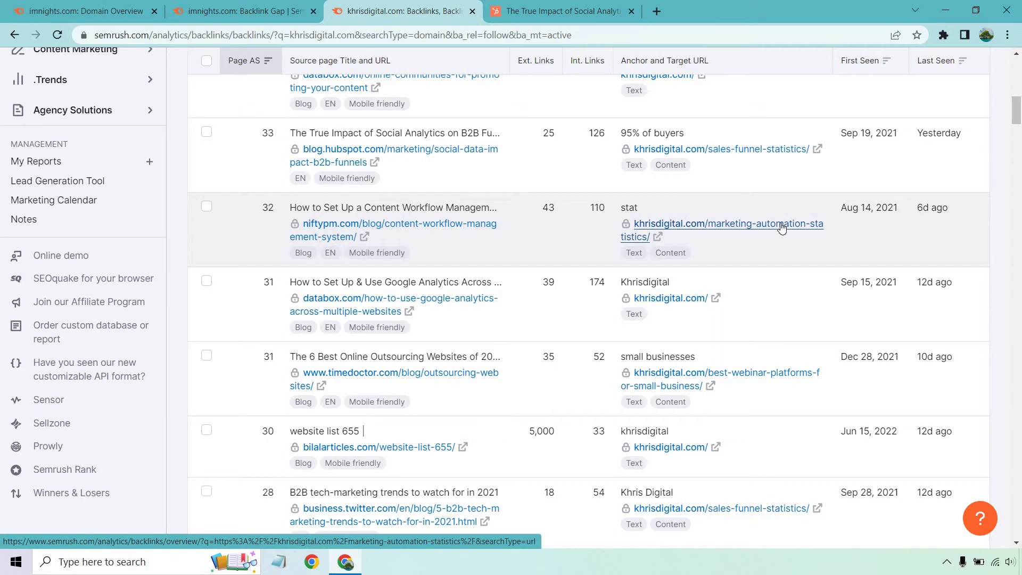
scroll(769, 223, "down", 2)
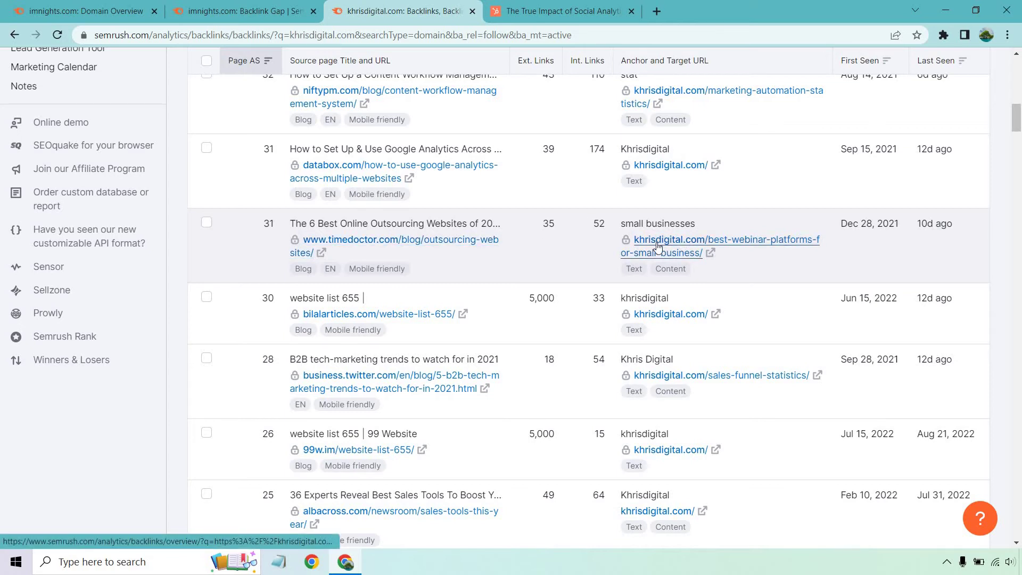
Open Time Doctor's 'The 6 Best Online Outsourcing Websites' article in a new tab.
left_click(321, 251)
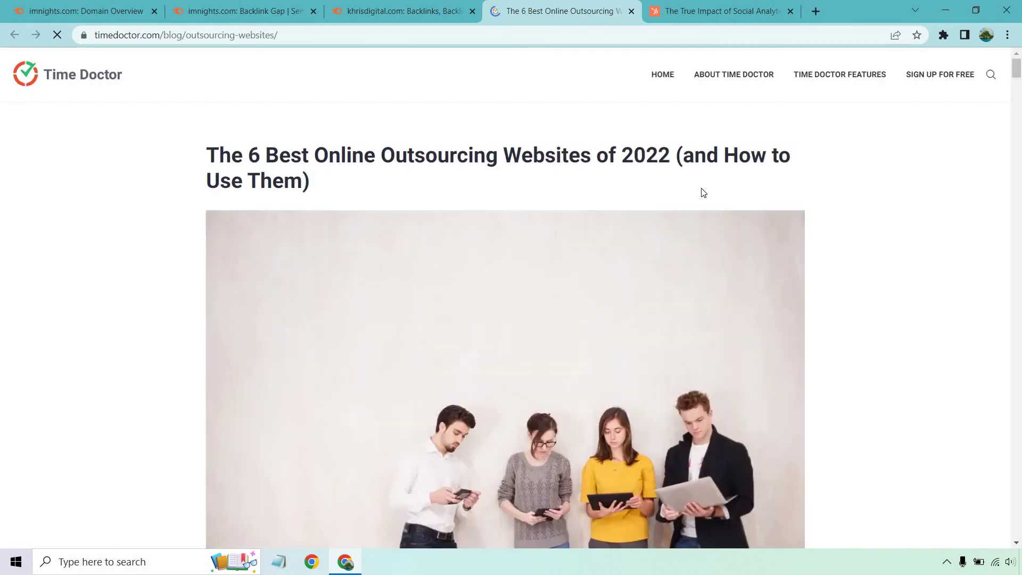
scroll(938, 162, "down", 10)
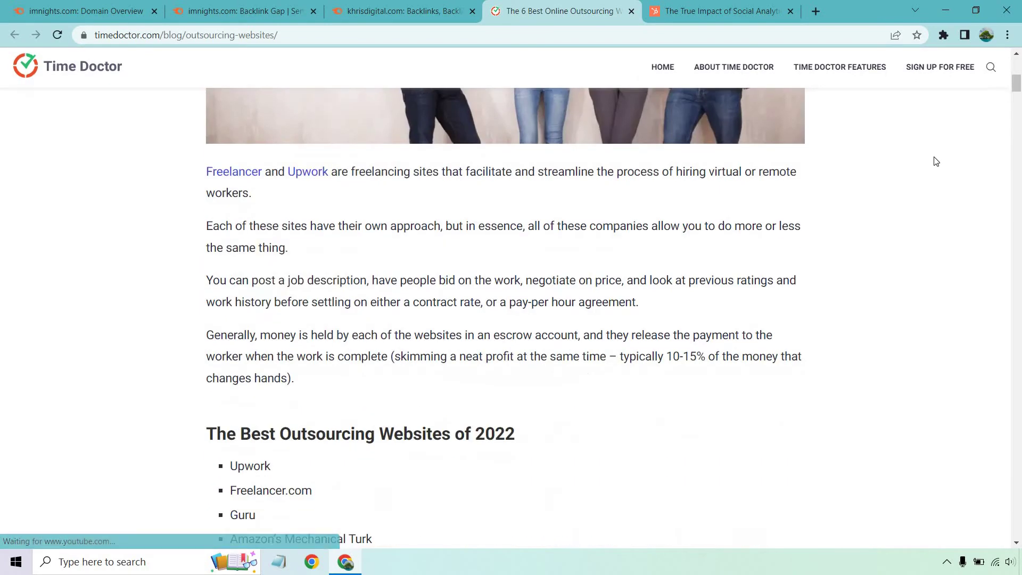
scroll(938, 161, "down", 20)
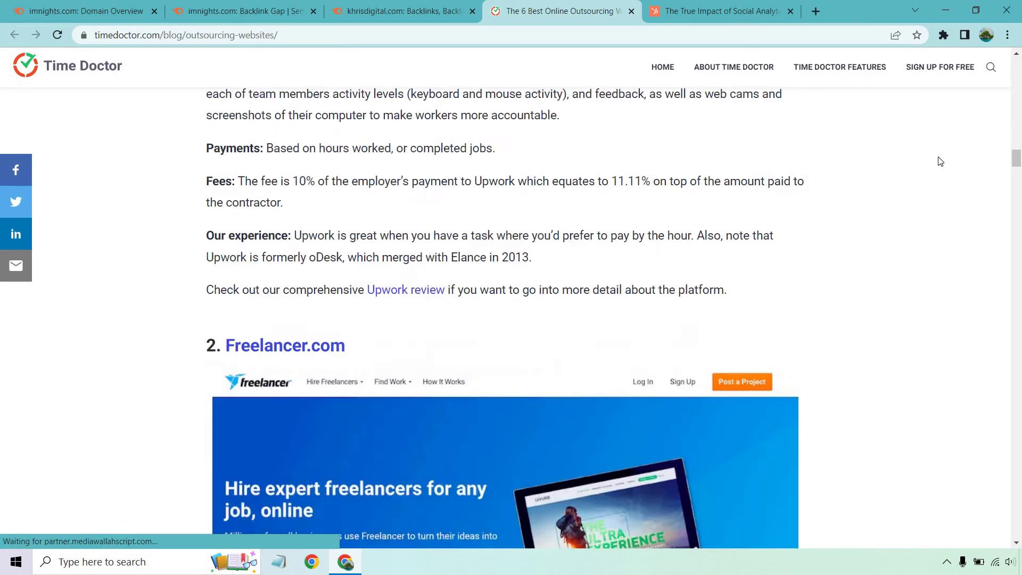
scroll(939, 161, "down", 10)
left_click(399, 11)
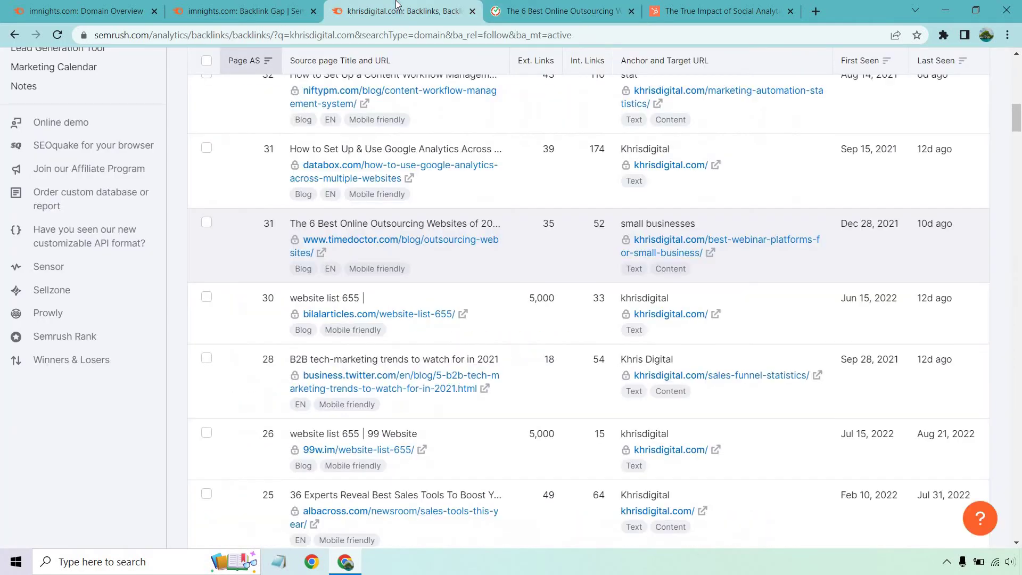
left_click(574, 6)
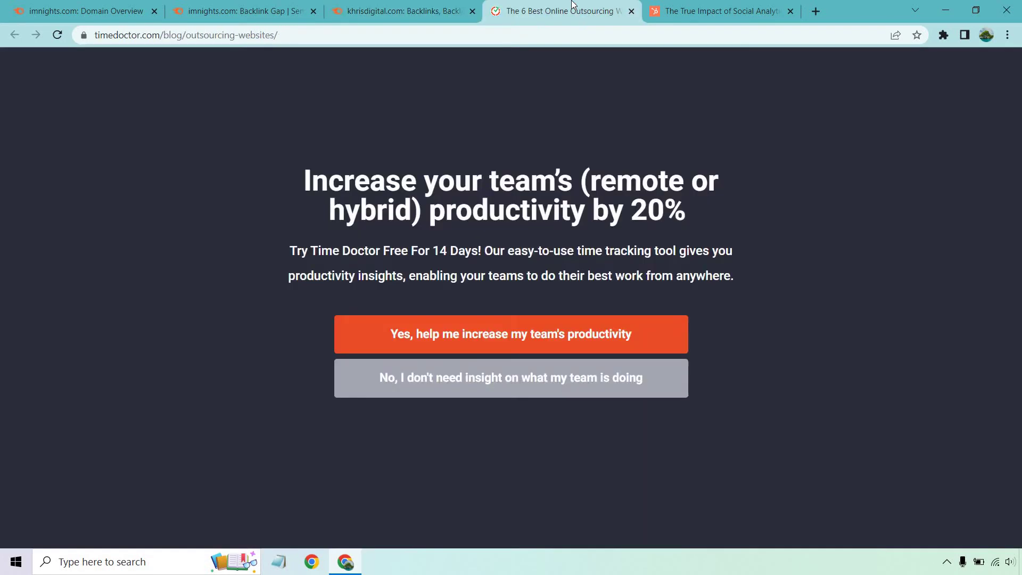
Dismiss the productivity popup and find the 'small business' anchor in the article.
left_click(658, 360)
key("ctrl+f")
type("smal")
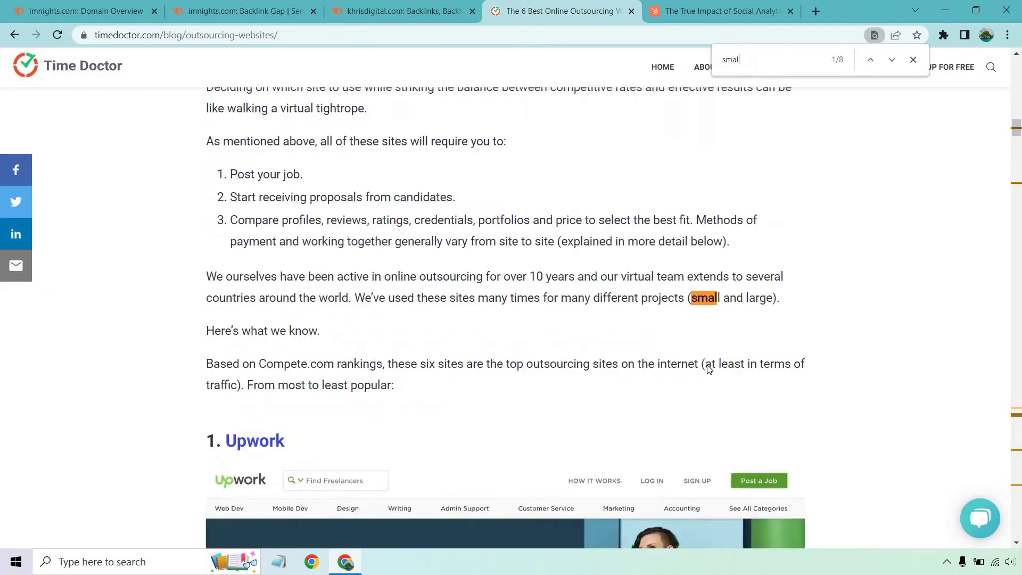
type("l business")
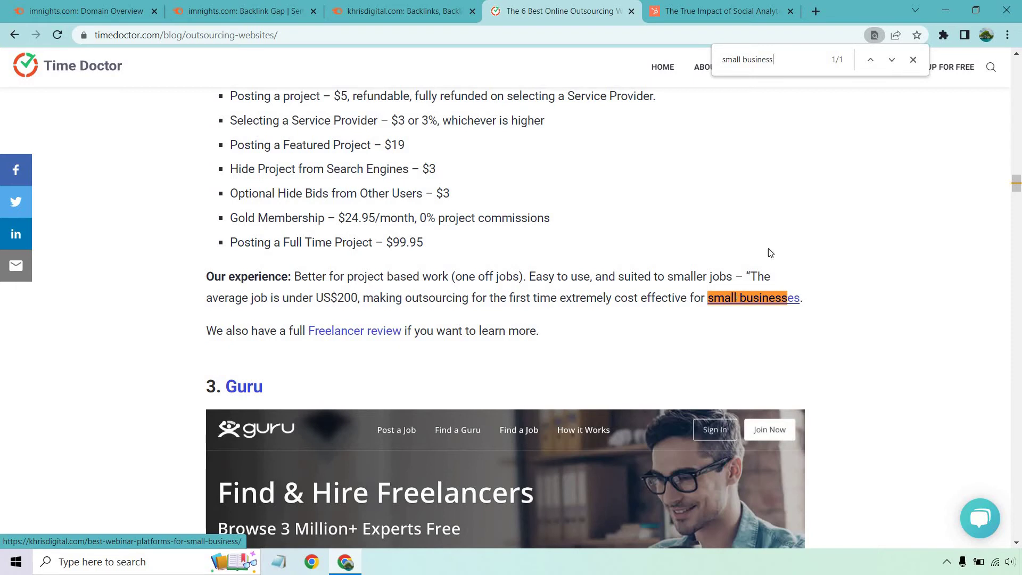
left_click(913, 61)
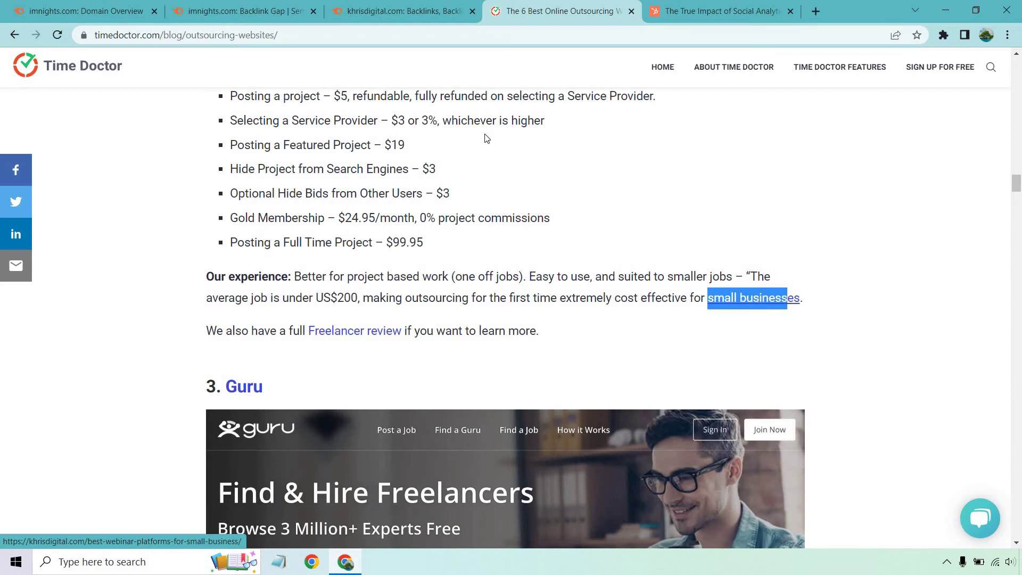
left_click(391, 5)
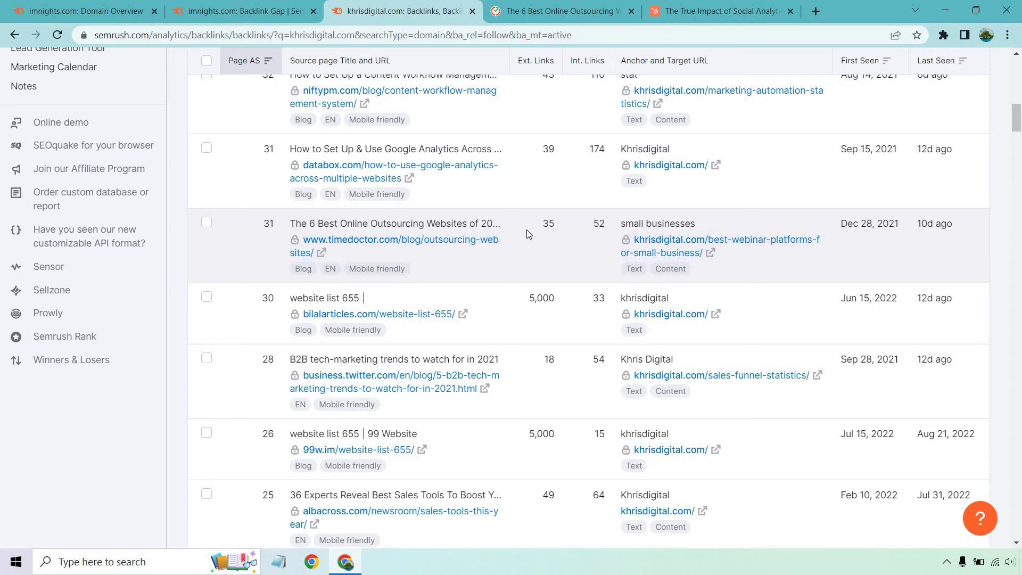
Limit khrisdigital.com's active follow backlinks to one per referring domain, leaving 552.
scroll(551, 207, "down", 3)
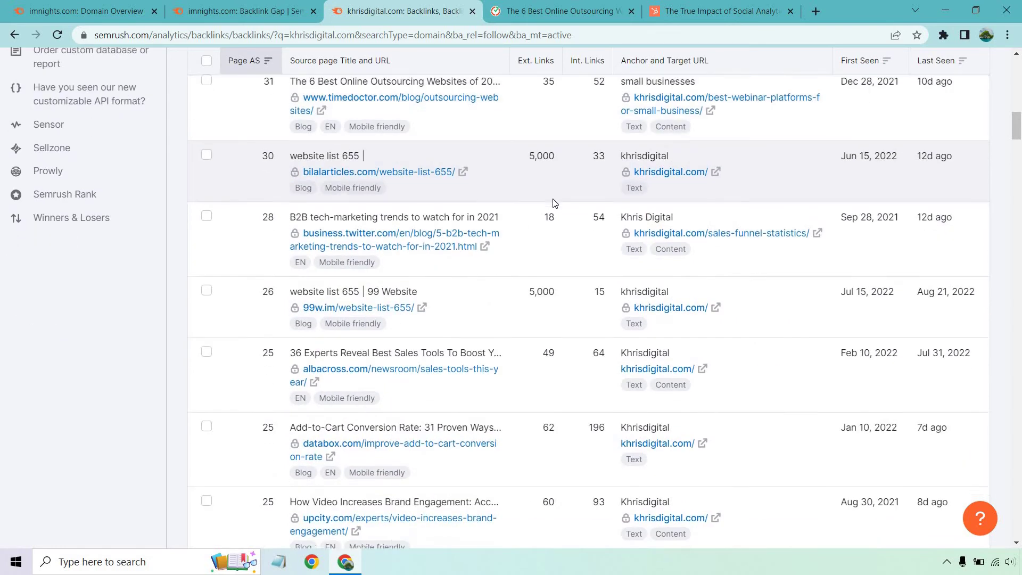
scroll(553, 203, "down", 2)
scroll(554, 199, "down", 4)
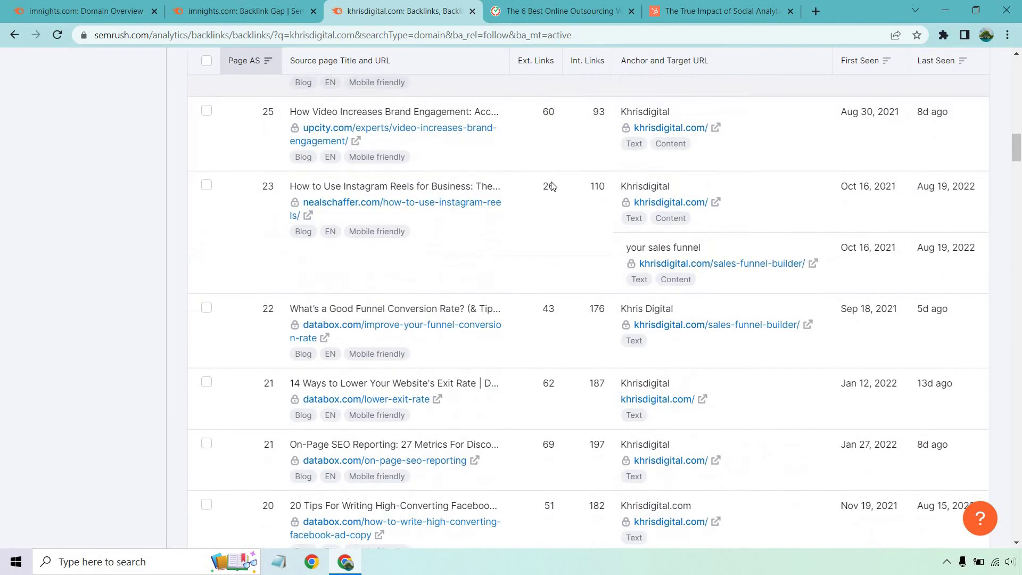
scroll(552, 166, "down", 2)
scroll(554, 166, "down", 2)
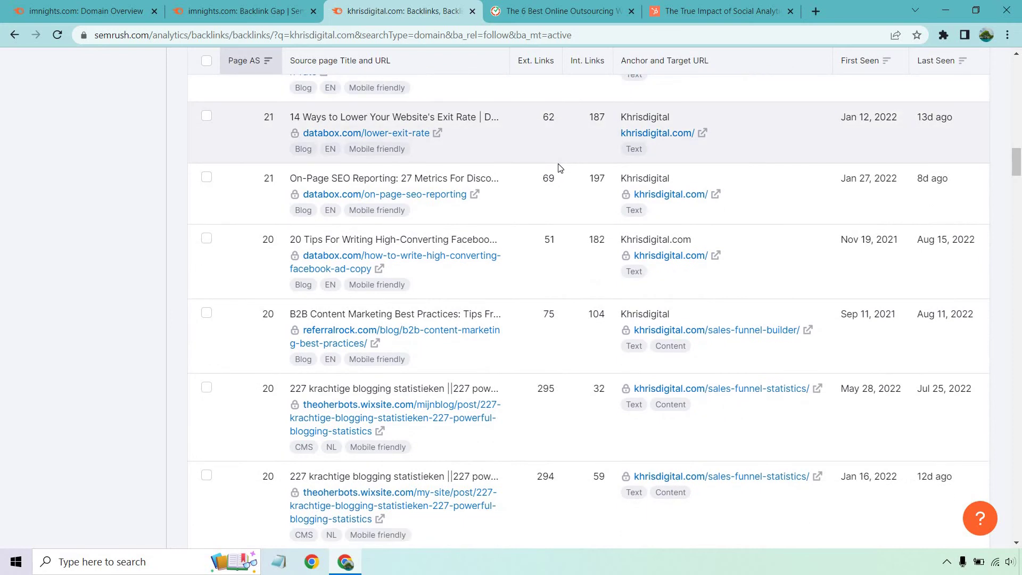
scroll(561, 170, "up", 1)
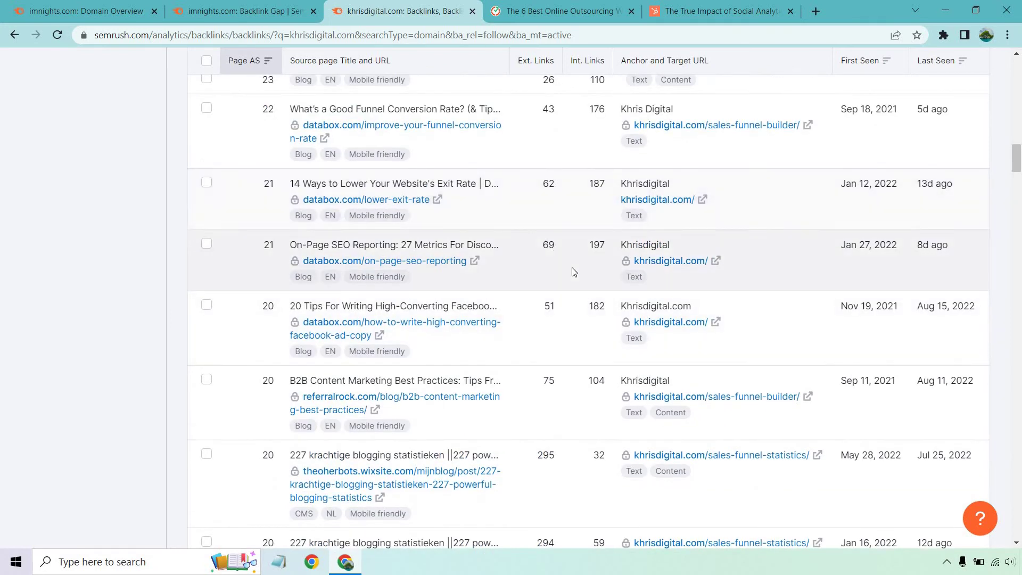
scroll(580, 299, "up", 15)
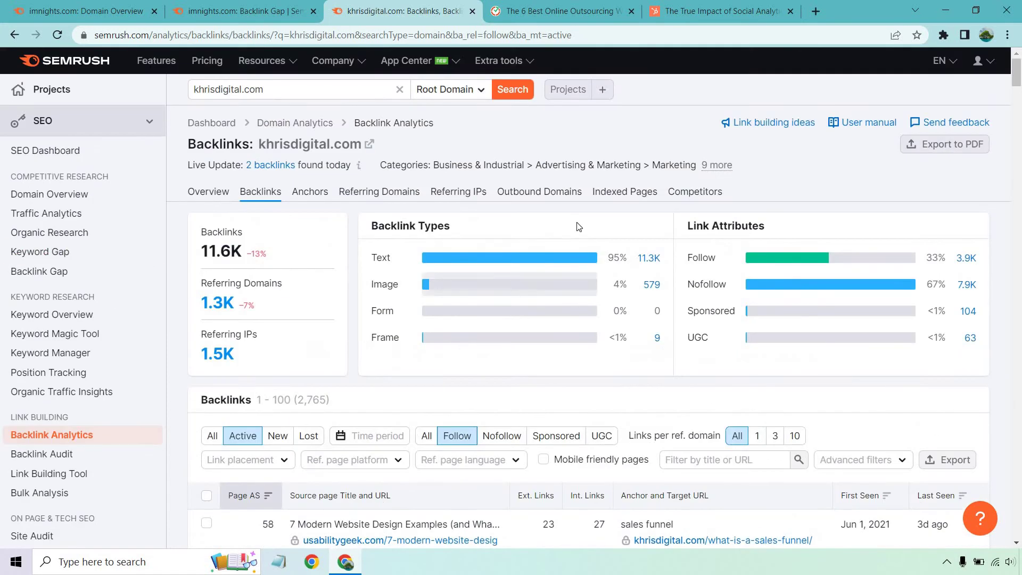
scroll(578, 215, "down", 2)
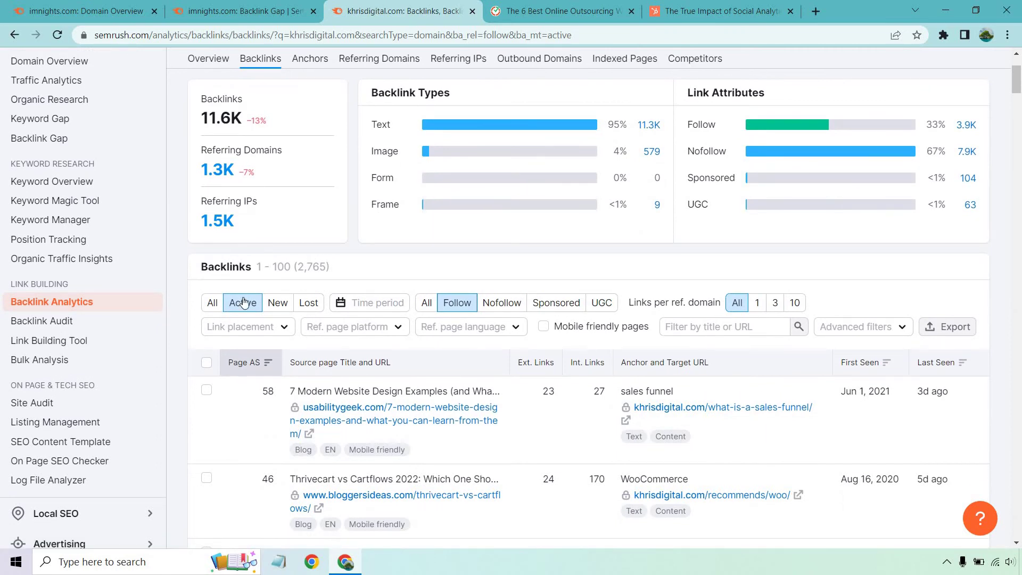
left_click(759, 304)
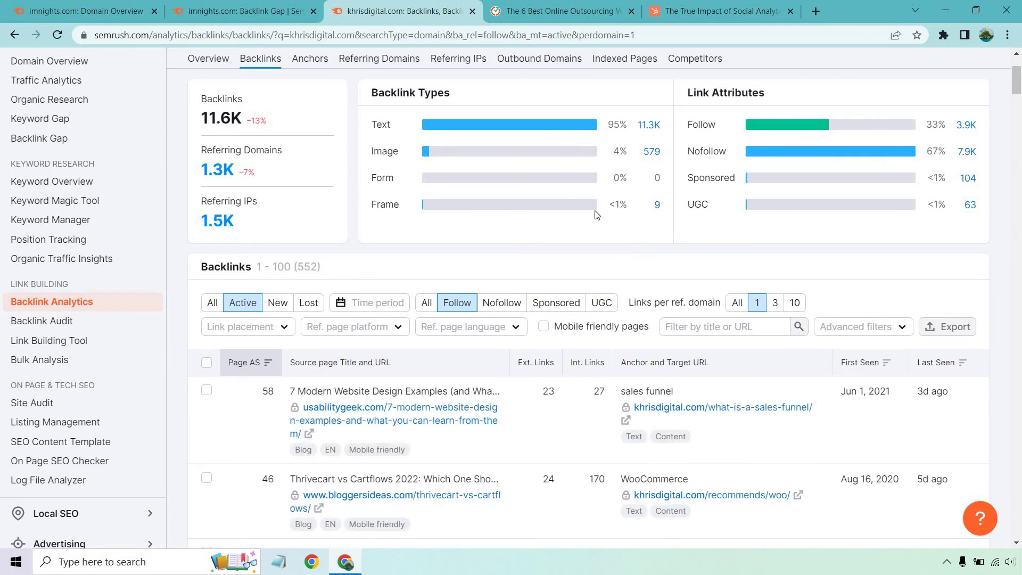
scroll(557, 240, "down", 3)
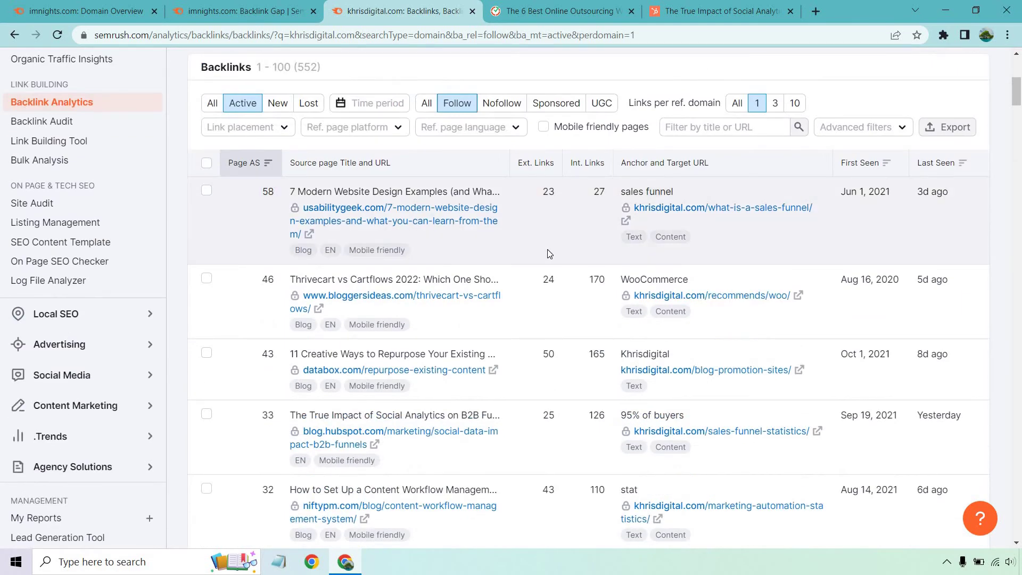
left_click(249, 8)
scroll(559, 226, "down", 3)
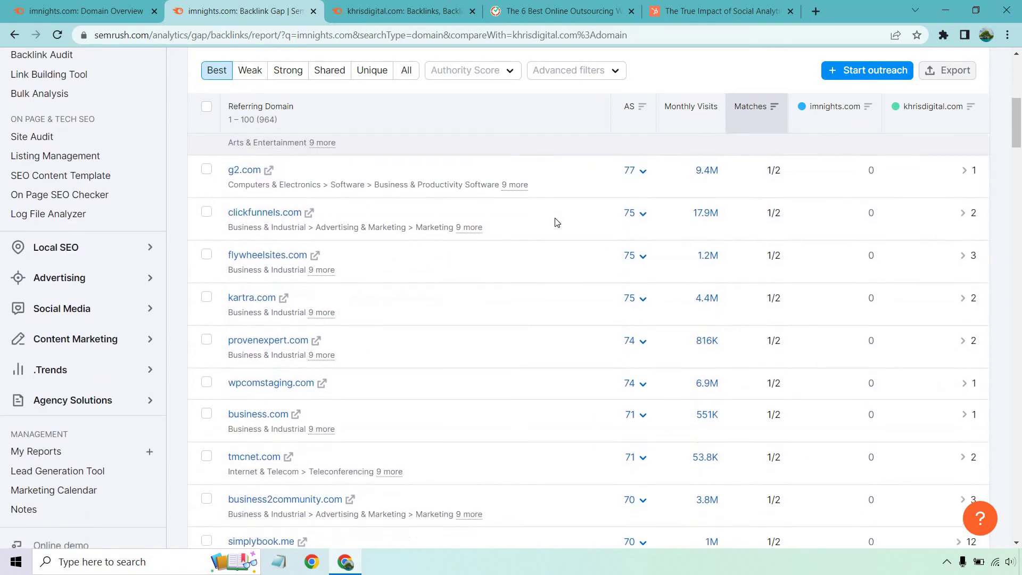
scroll(558, 223, "down", 3)
scroll(557, 222, "down", 3)
scroll(557, 222, "down", 3)
scroll(558, 223, "down", 3)
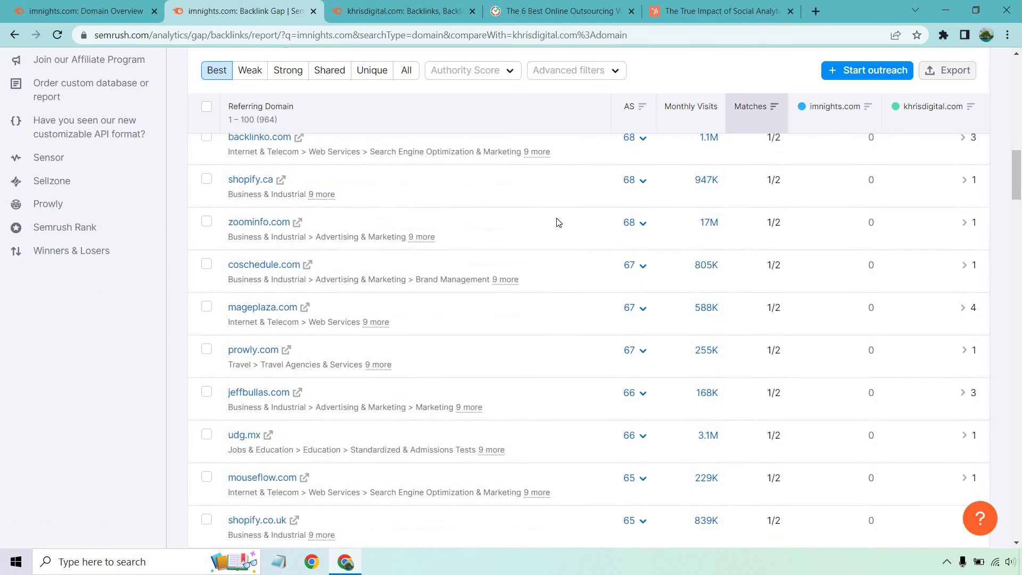
scroll(558, 223, "up", 3)
scroll(558, 223, "down", 4)
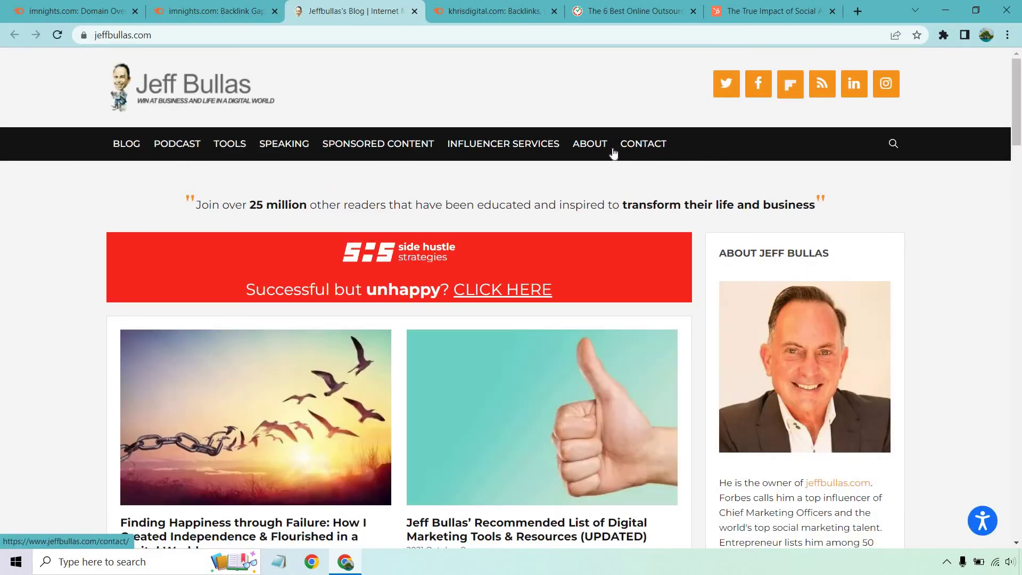
left_click(415, 11)
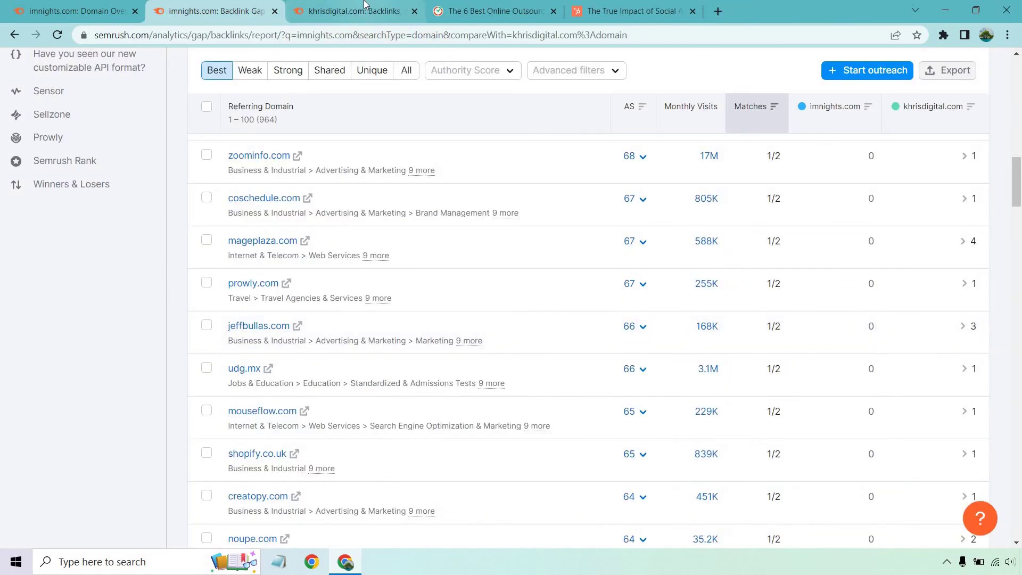
Accept the cookie notice on the business.twitter.com B2B tech-marketing article linking to khrisdigital.com.
left_click(366, 8)
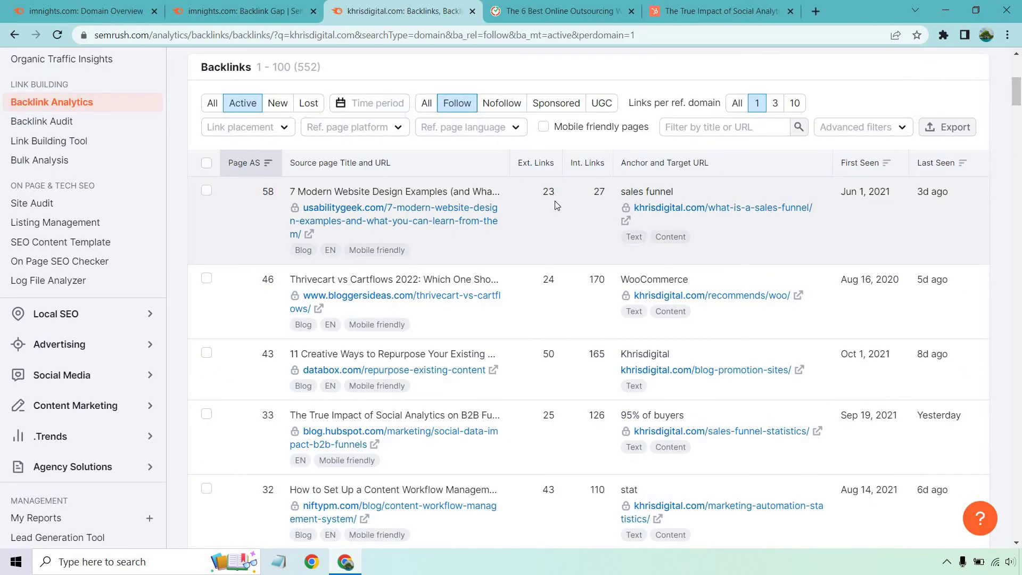
scroll(555, 205, "up", 1)
scroll(486, 255, "down", 1)
scroll(538, 205, "down", 2)
scroll(550, 200, "down", 4)
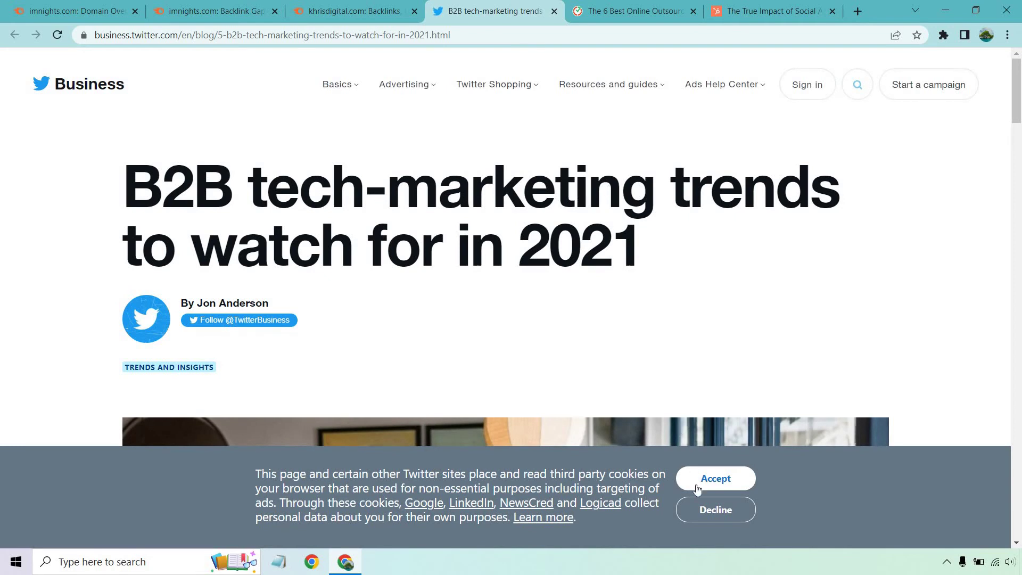
left_click(715, 478)
scroll(790, 257, "down", 5)
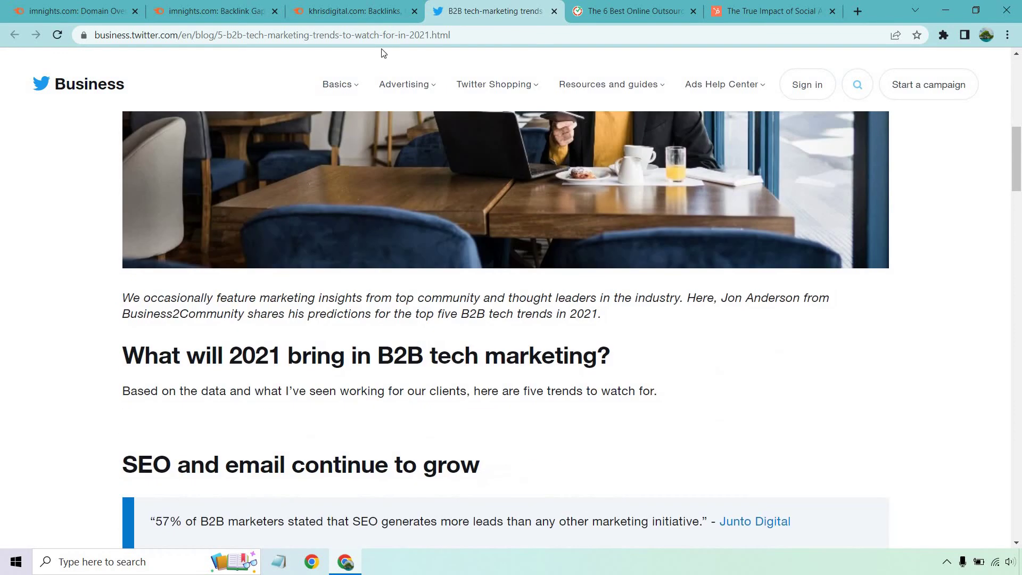
Close the Twitter Business B2B article and scroll khrisdigital.com's follow backlinks table.
left_click(365, 10)
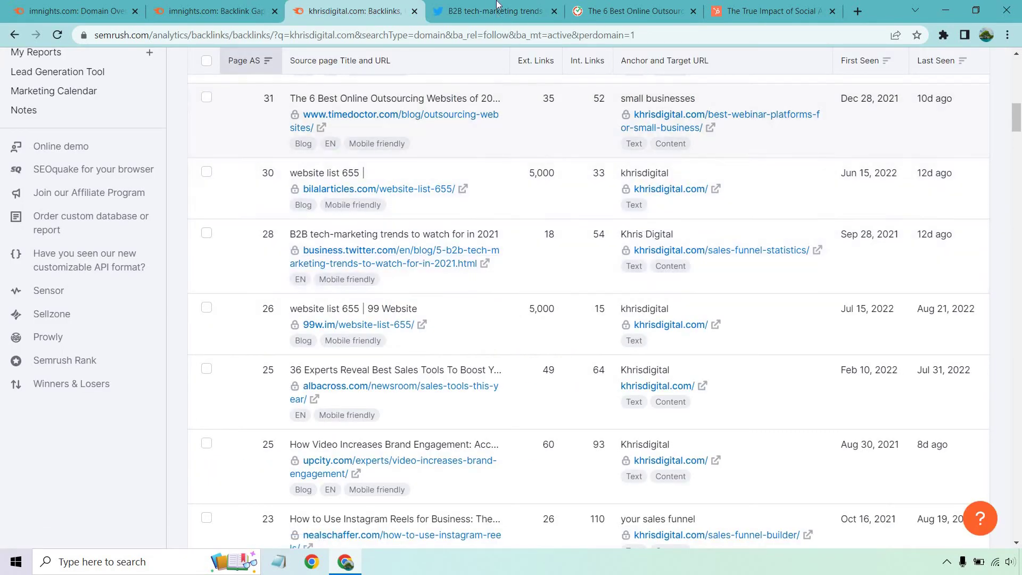
left_click(496, 6)
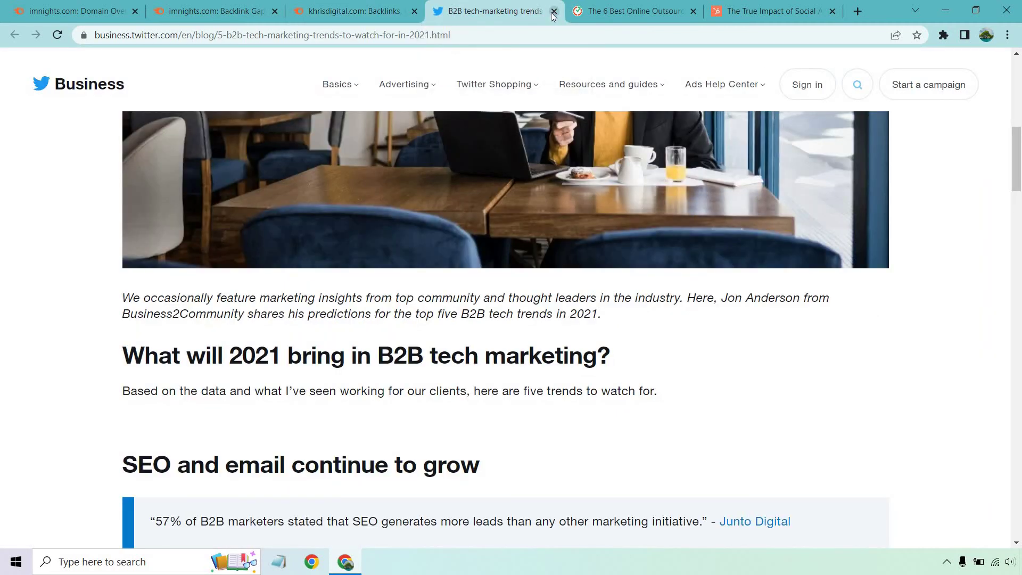
left_click(554, 11)
scroll(549, 232, "down", 5)
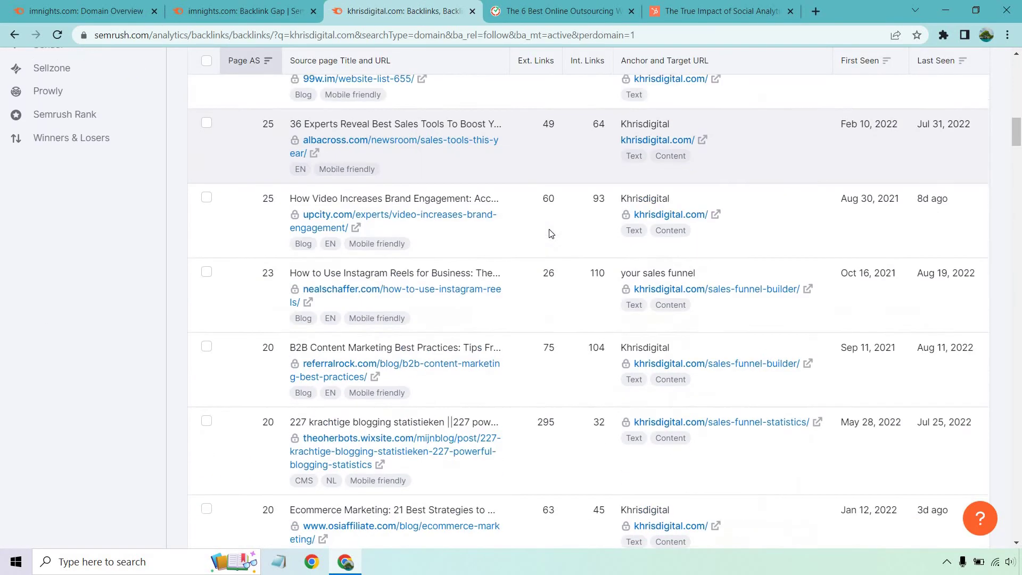
scroll(550, 233, "down", 3)
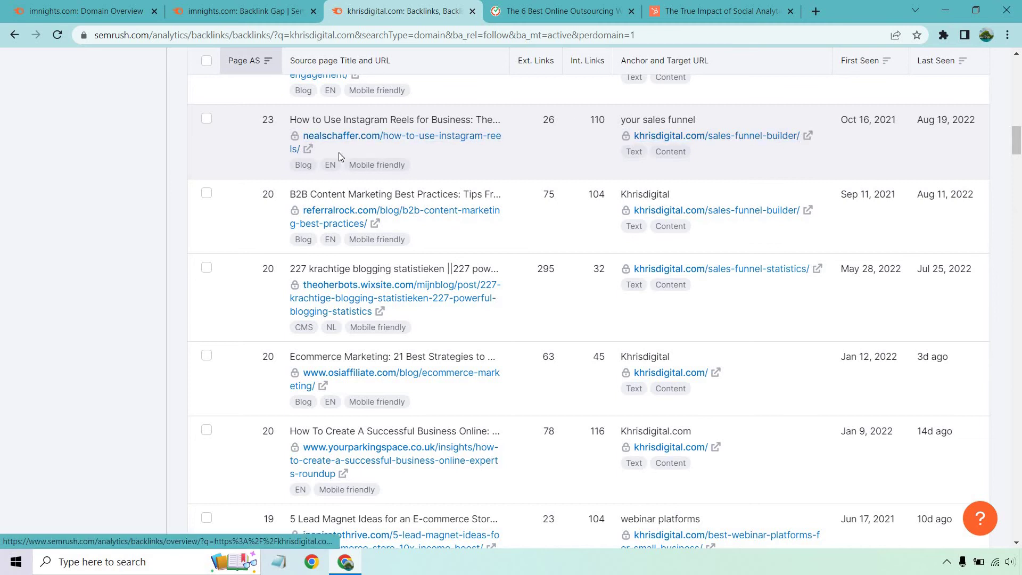
Open the nealschaffer.com Instagram Reels article, declining its notification request.
left_click(301, 149)
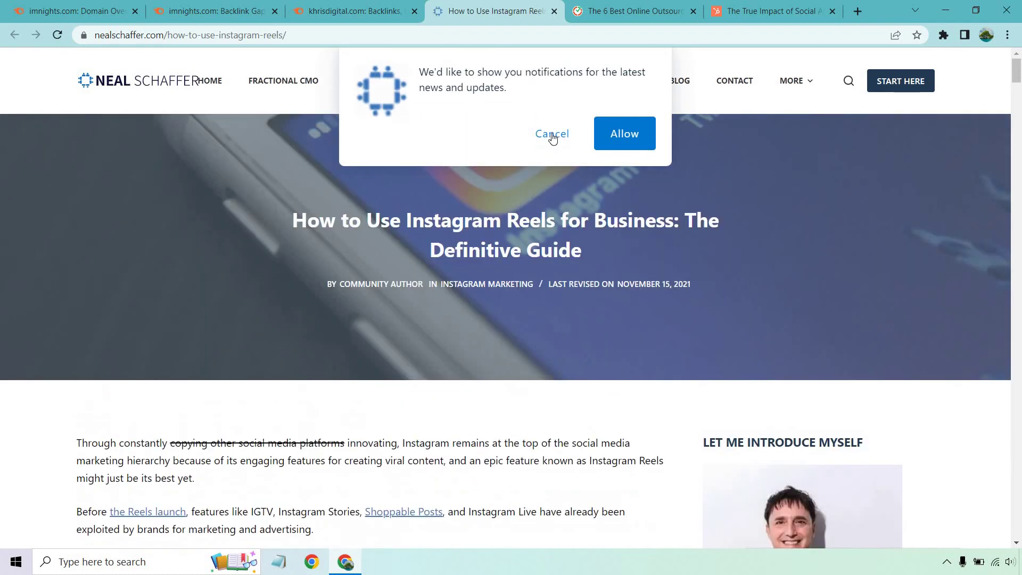
left_click(552, 134)
key("ctrl+shift+Tab")
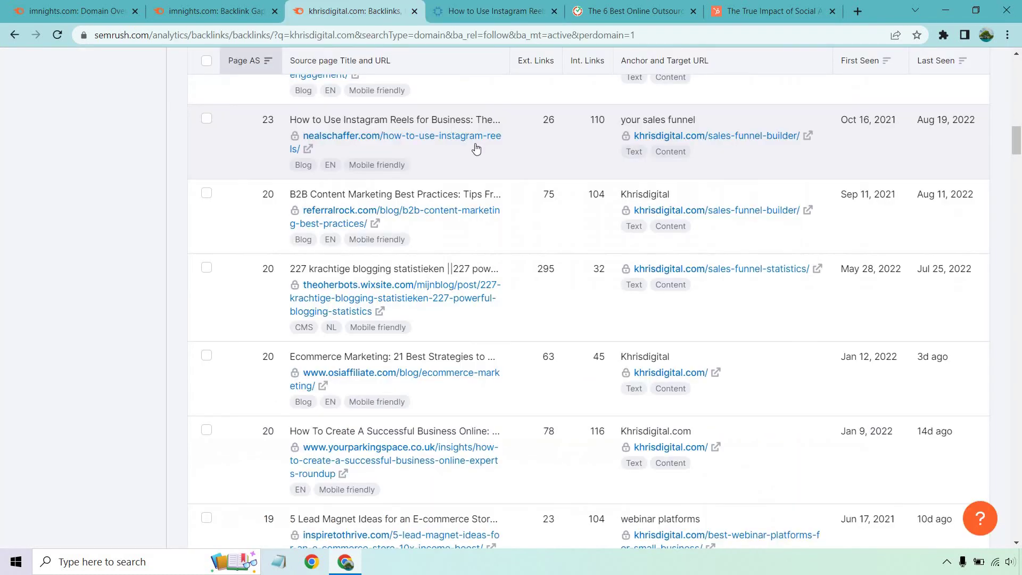
left_click(522, 7)
Search the article for 'khris' and select the Author Bio paragraph mentioning Khrisdigital.
mouse_move(475, 106)
key("ctrl+f")
type("khris")
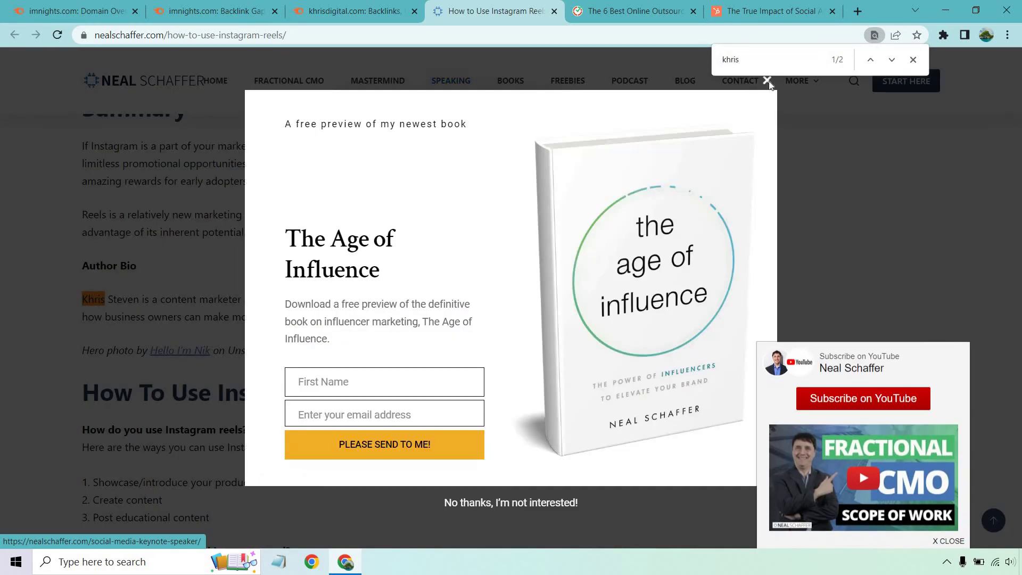
left_click(767, 81)
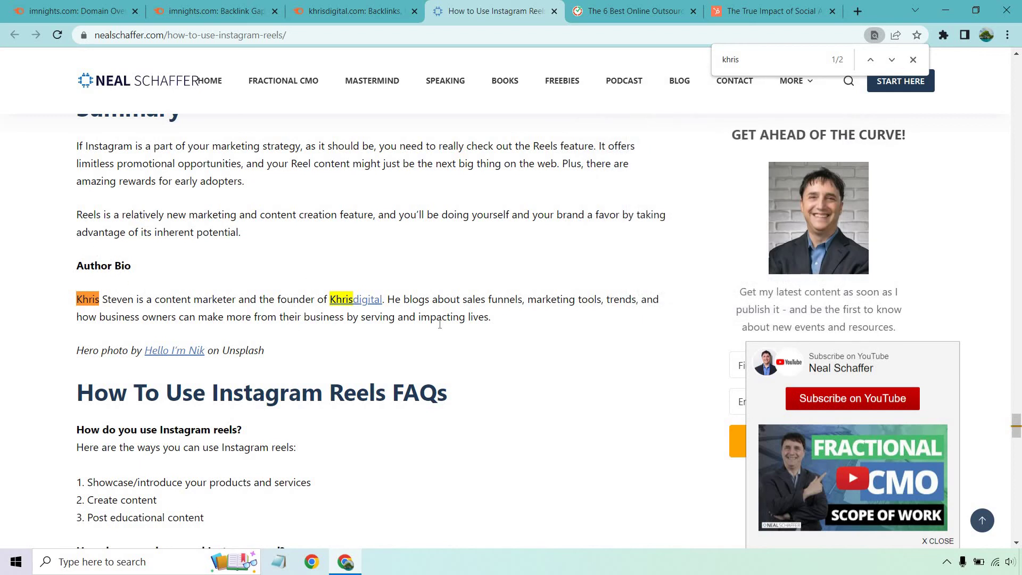
left_click_drag(383, 322, 175, 275)
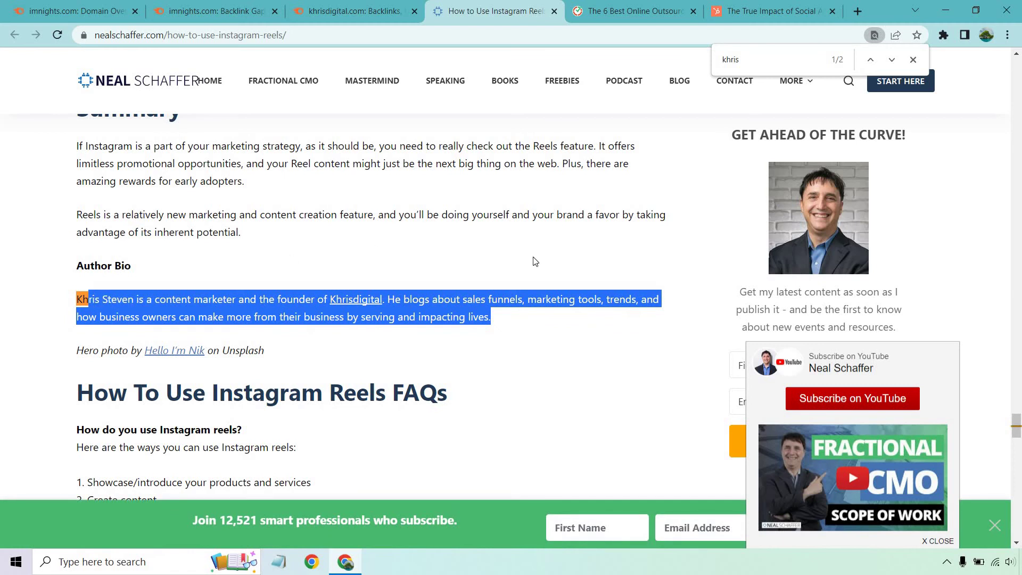
Dismiss the subscribe bar and return to the top of the Instagram Reels article.
left_click(876, 311)
left_click(987, 521)
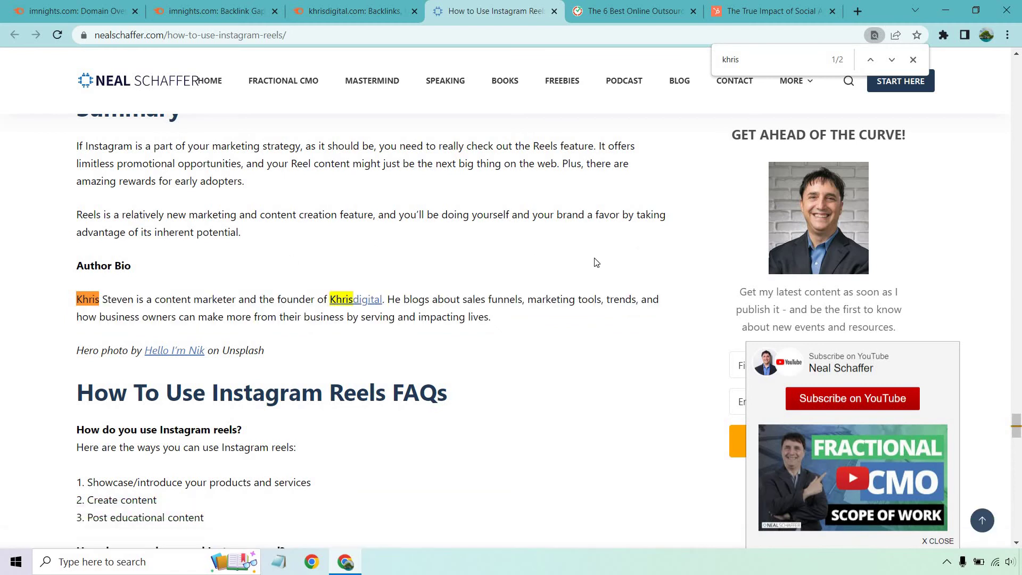
scroll(597, 262, "up", 5)
scroll(597, 261, "up", 10)
left_click_drag(1016, 373, 1016, 42)
key("Escape")
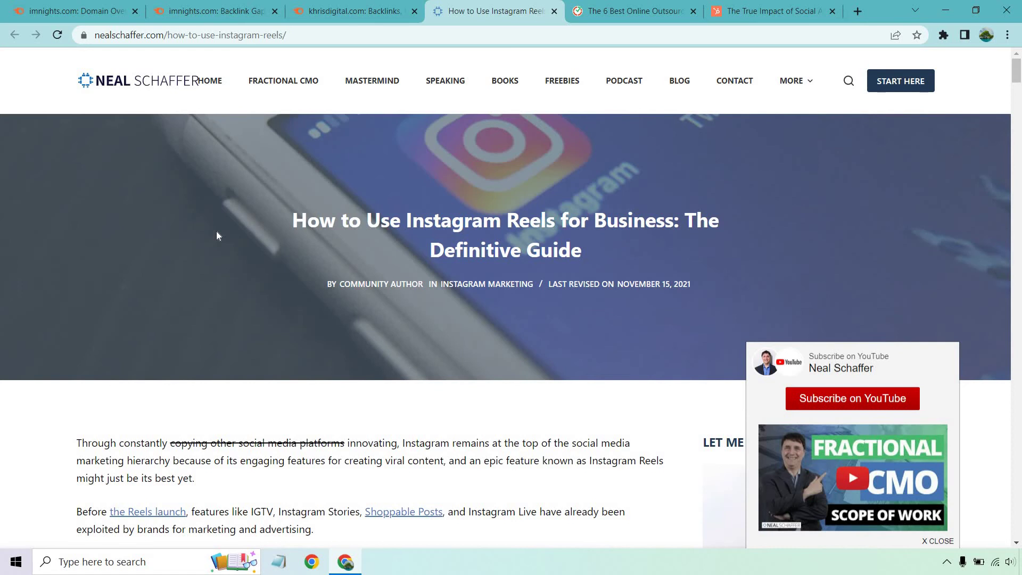
Glance at Backlink Gap, then view khrisdigital.com's 552 active follow backlinks, one per domain.
left_click(215, 11)
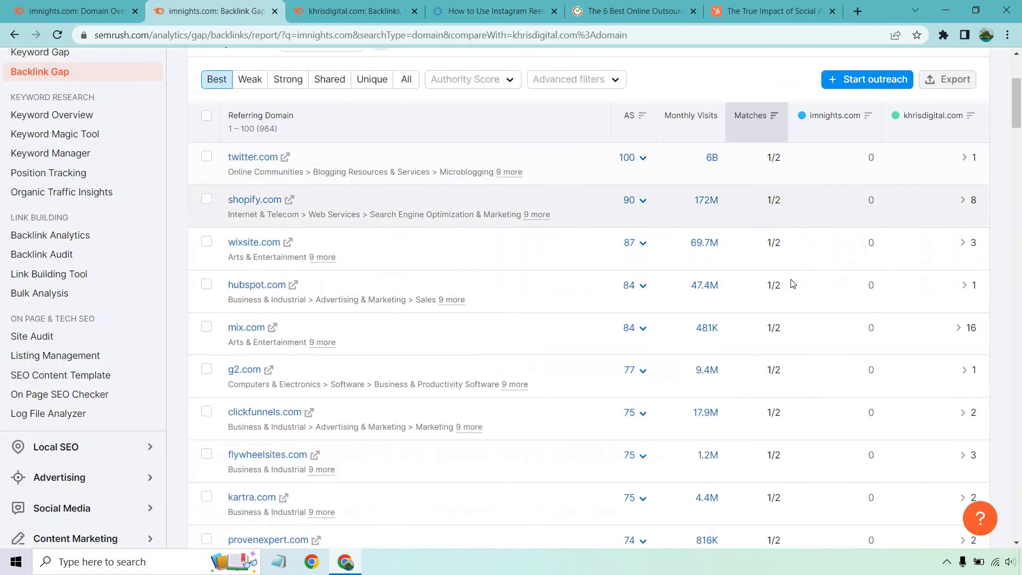
scroll(783, 286, "up", 4)
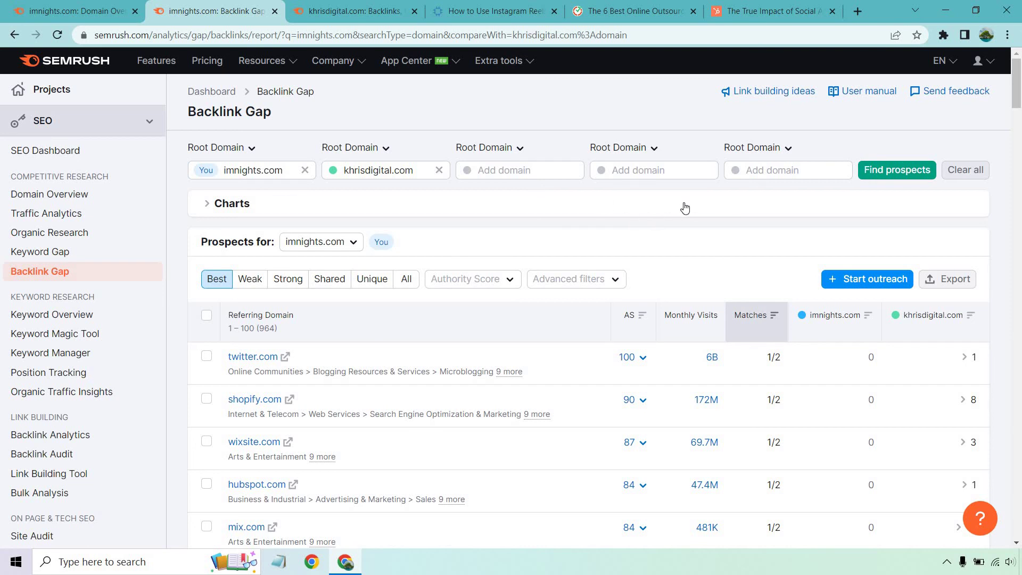
left_click(382, 10)
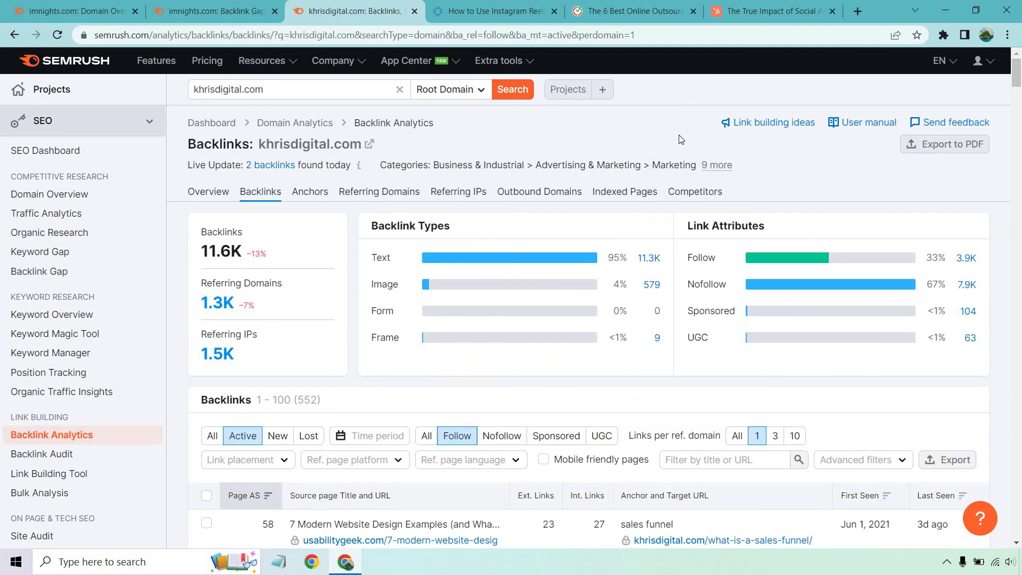
scroll(686, 138, "down", 5)
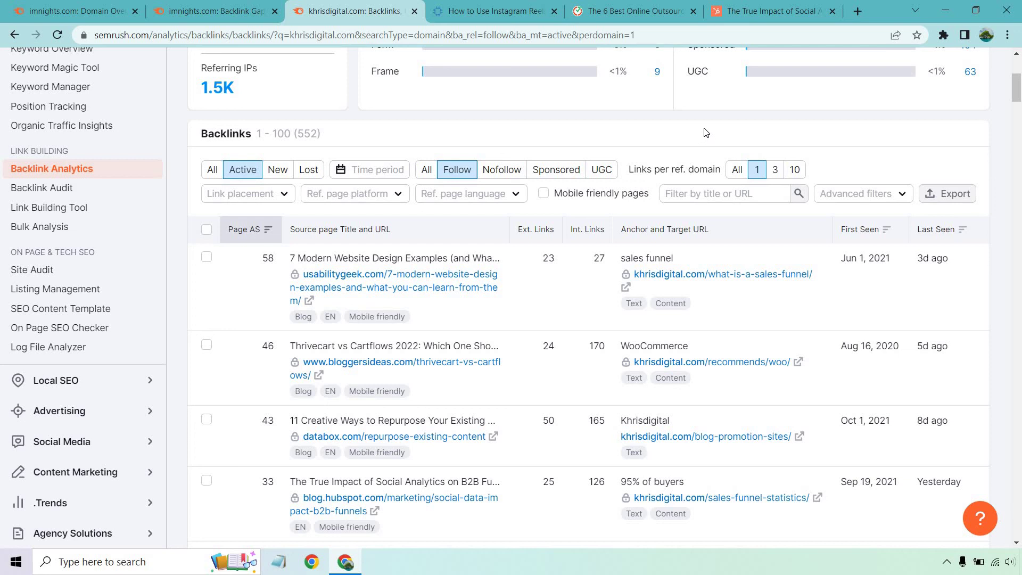
scroll(700, 116, "down", 3)
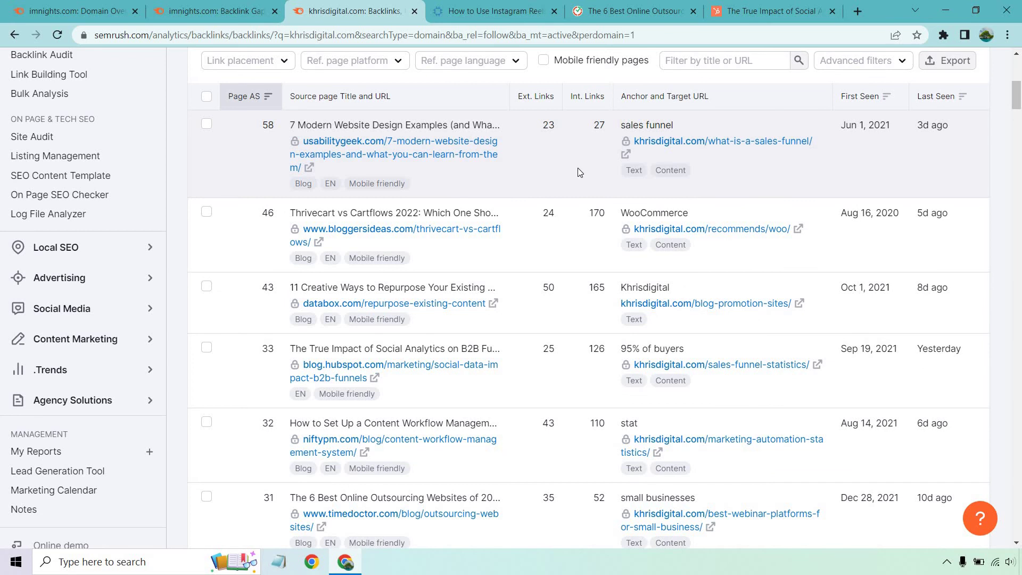